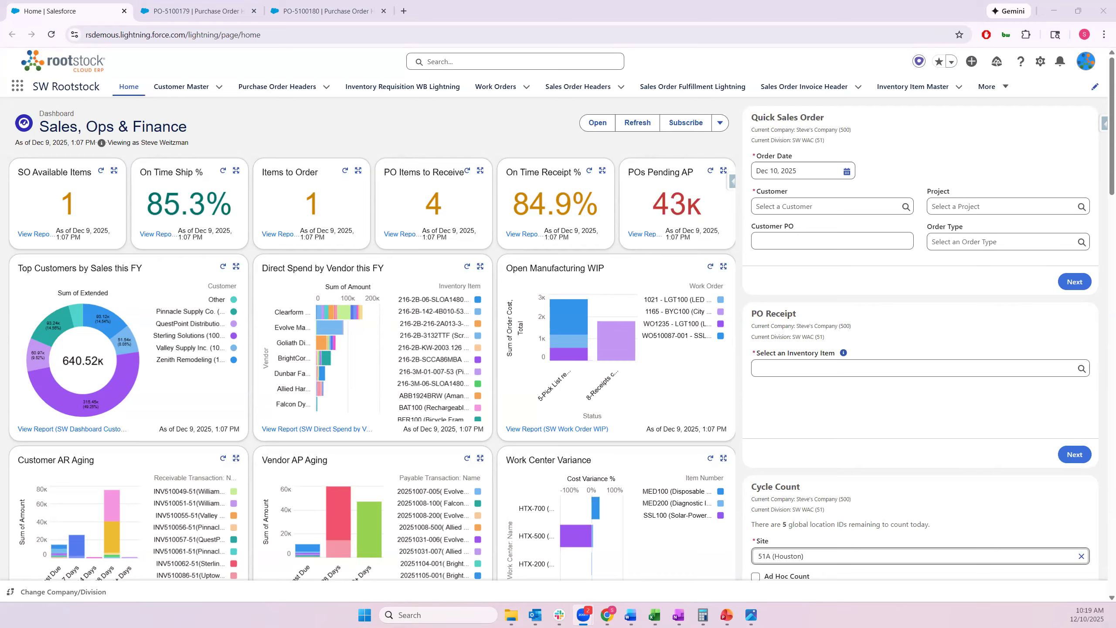
# Review PO-5100179's lines, then bring up PO-5100180 with its three Clearform Industries lines totalling 12,000
pyautogui.click(214, 16)
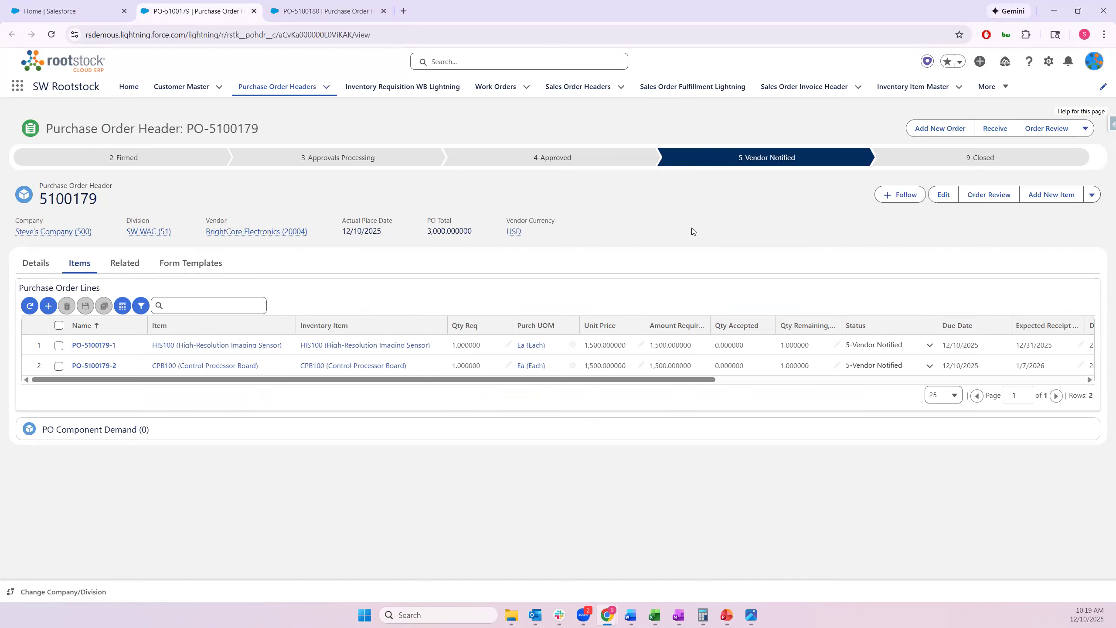
pyautogui.click(350, 13)
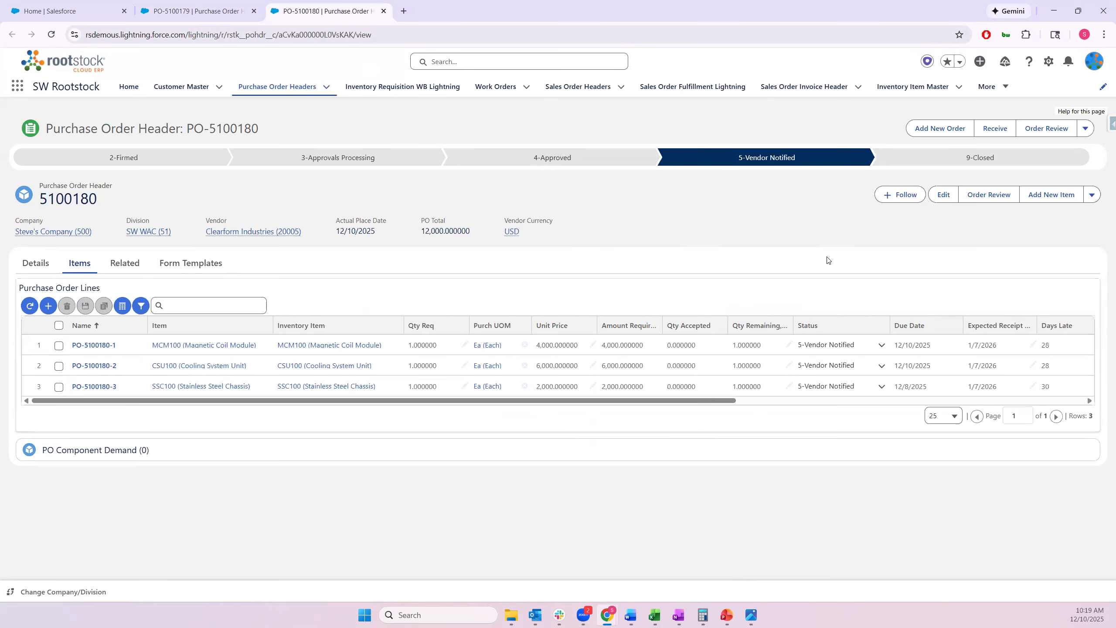
# From the Home dashboard, create inbound shipment bill of lading 0000021 and open its empty record
pyautogui.click(66, 11)
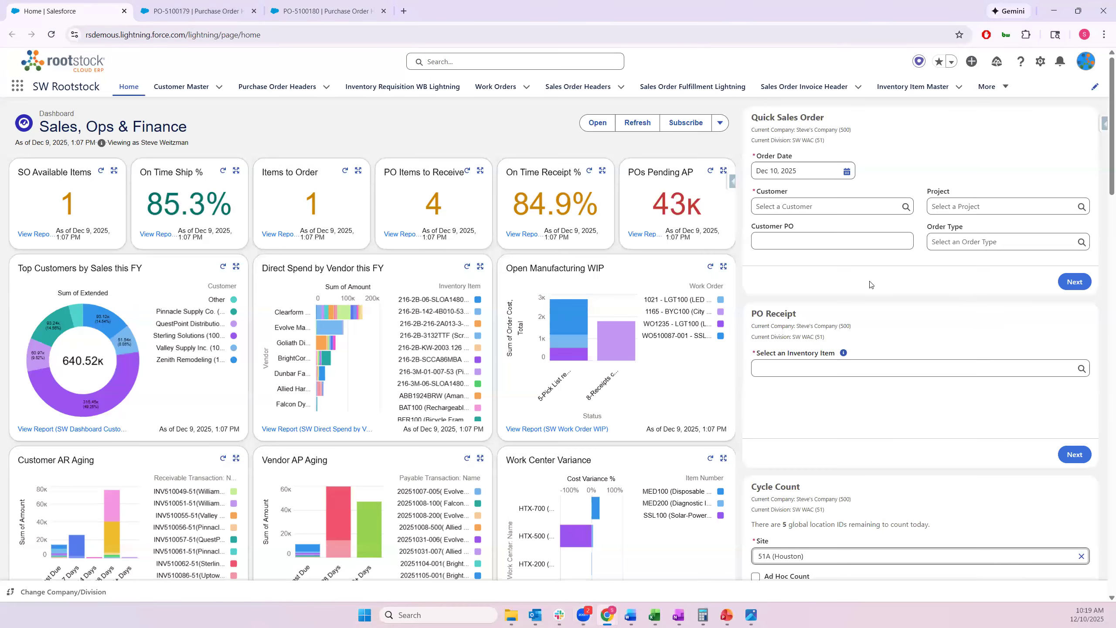
pyautogui.scroll(-15, 997, 315)
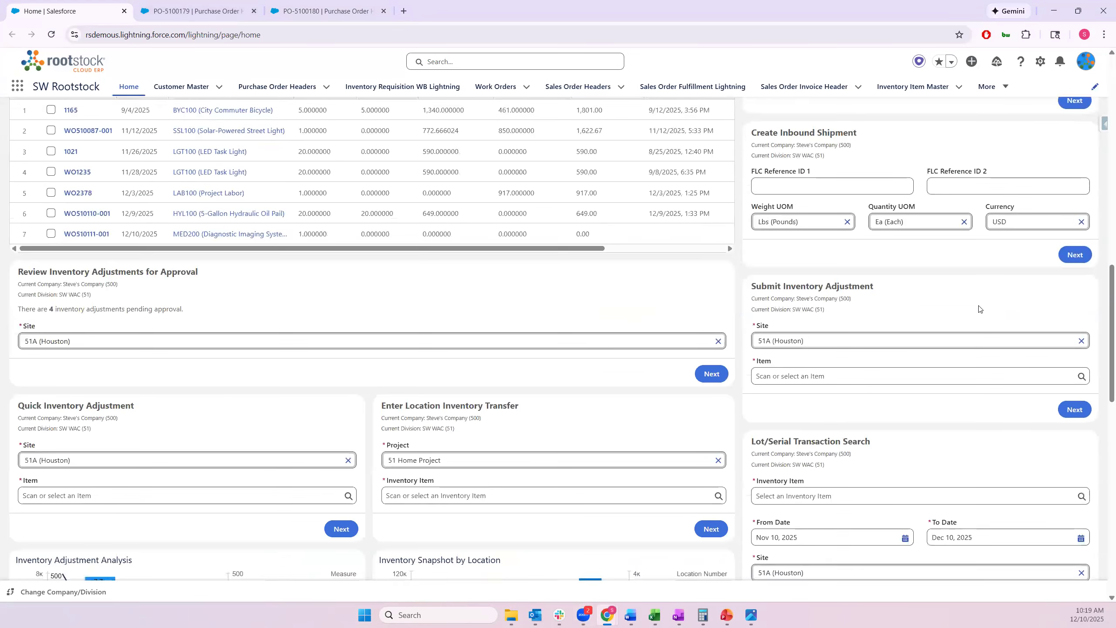
pyautogui.click(1076, 273)
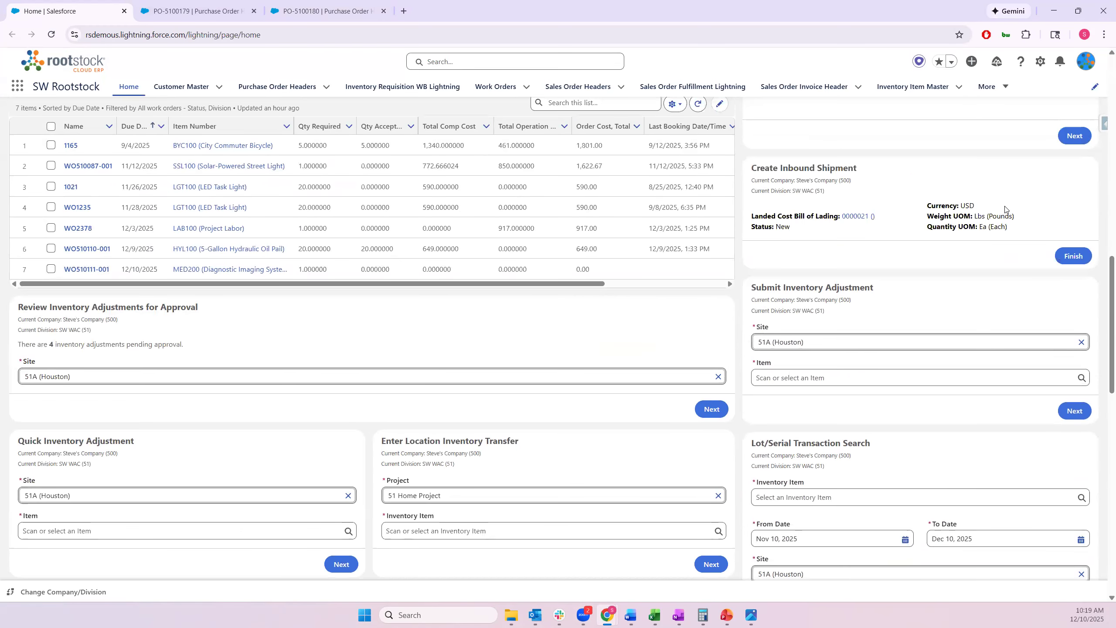
pyautogui.click(857, 216)
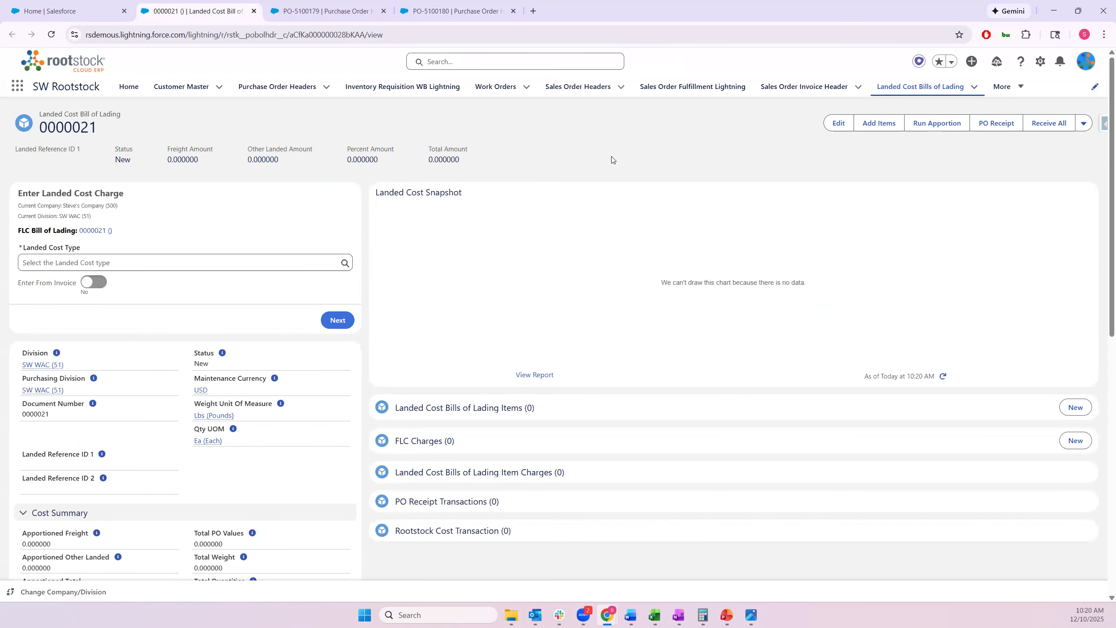
# Add all lines of PO-5100179 to bill 0000021, bringing Total PO Values to 3,000
pyautogui.click(882, 127)
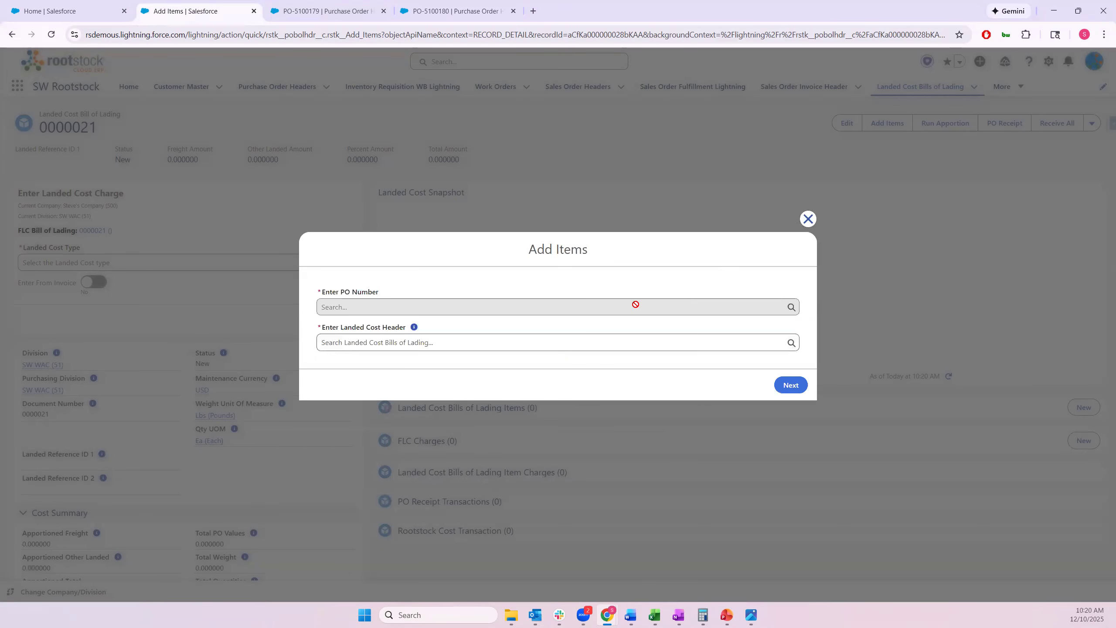
pyautogui.click(600, 306)
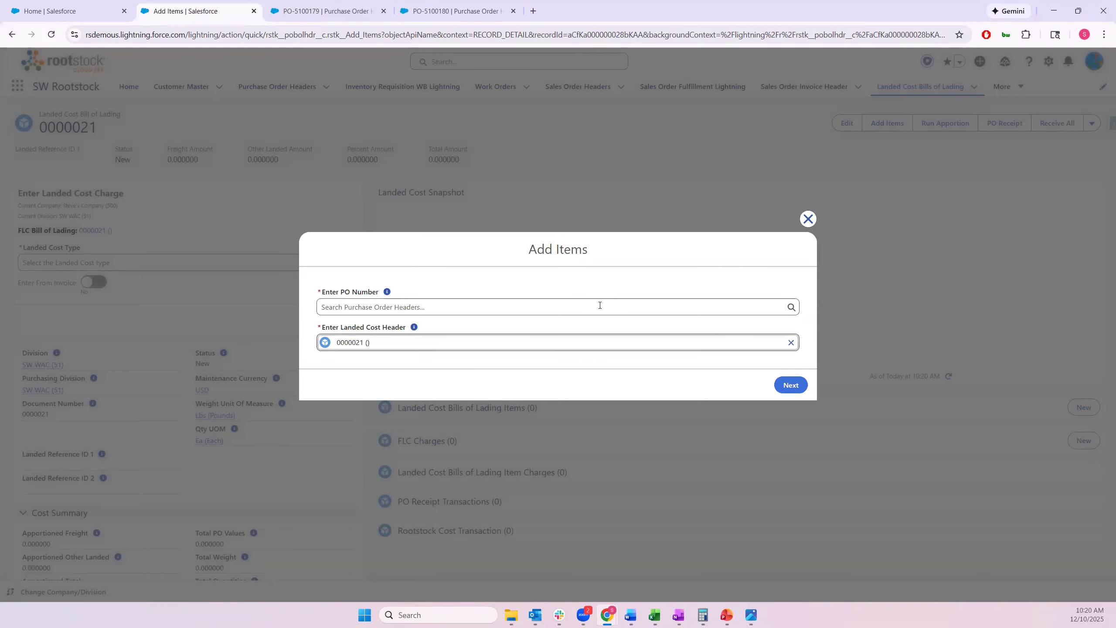
pyautogui.click(573, 388)
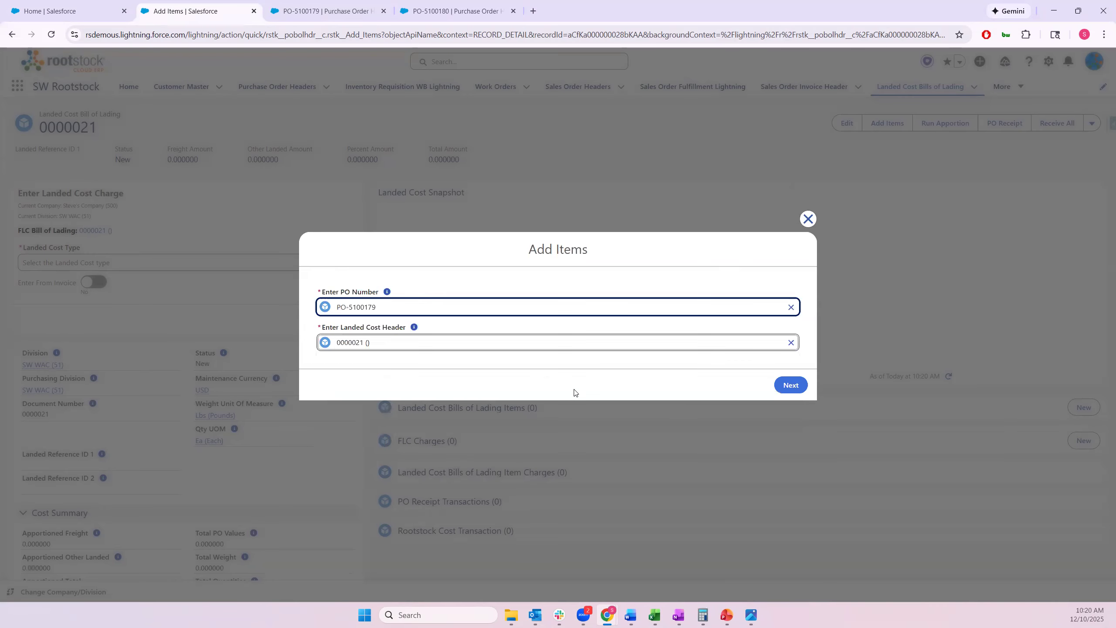
pyautogui.click(794, 387)
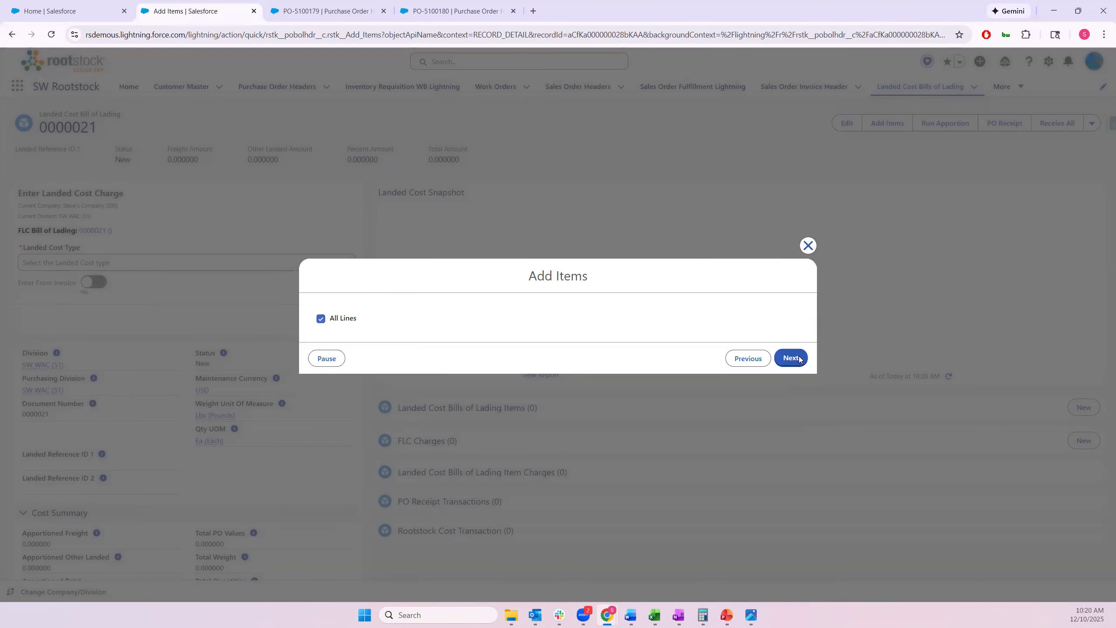
pyautogui.click(791, 358)
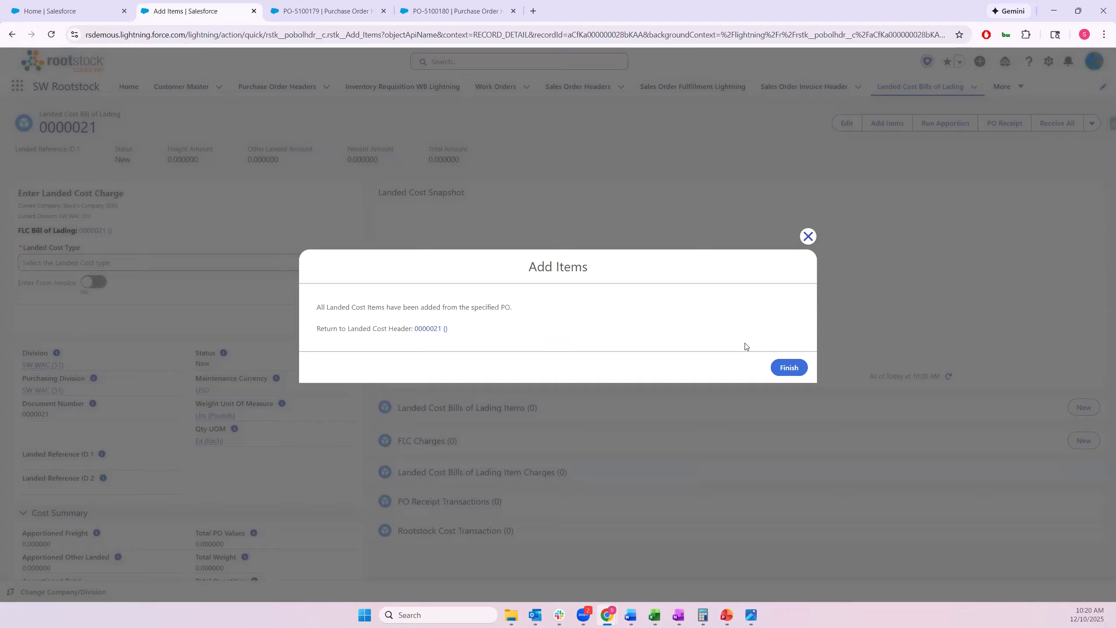
pyautogui.click(789, 368)
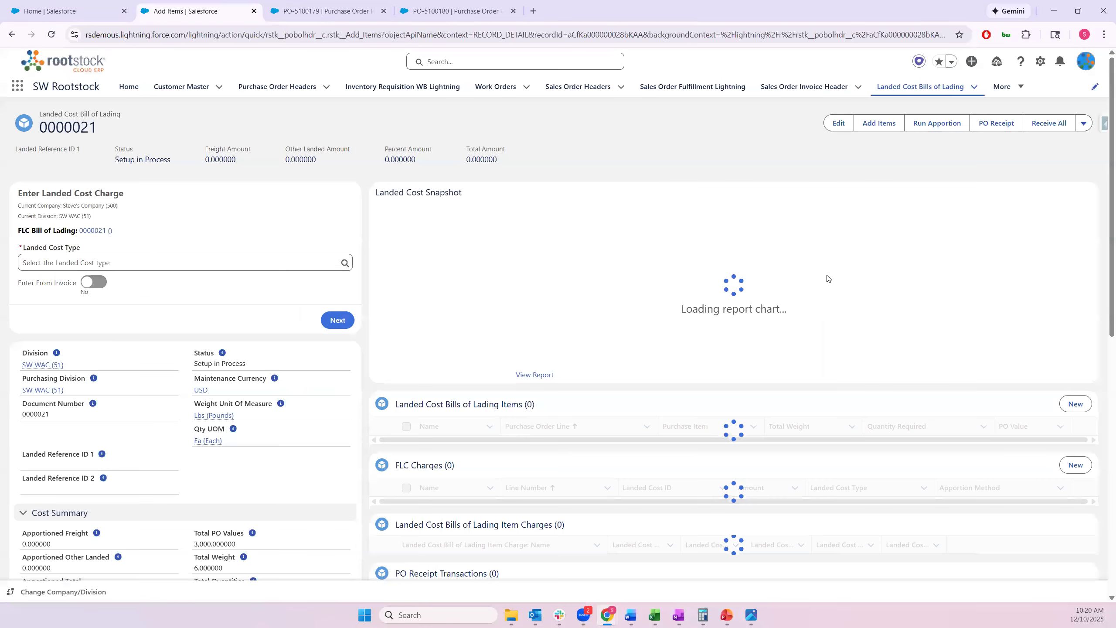
# Add all lines of PO-5100180 and review the five items (Total PO Values 15,000, weight 43.25)
pyautogui.click(879, 123)
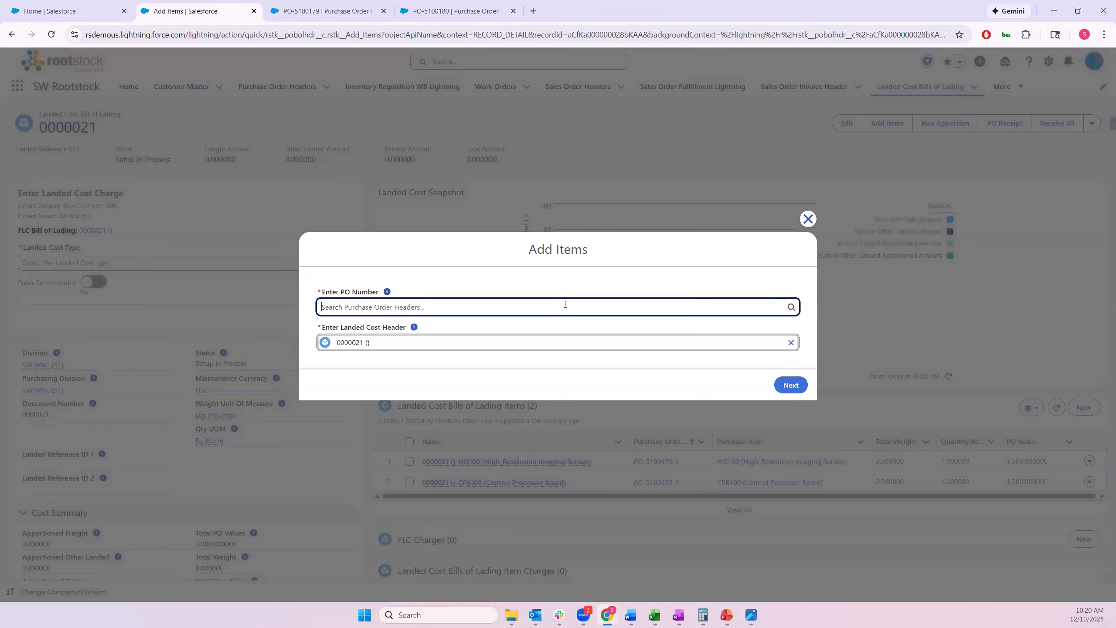
pyautogui.click(565, 304)
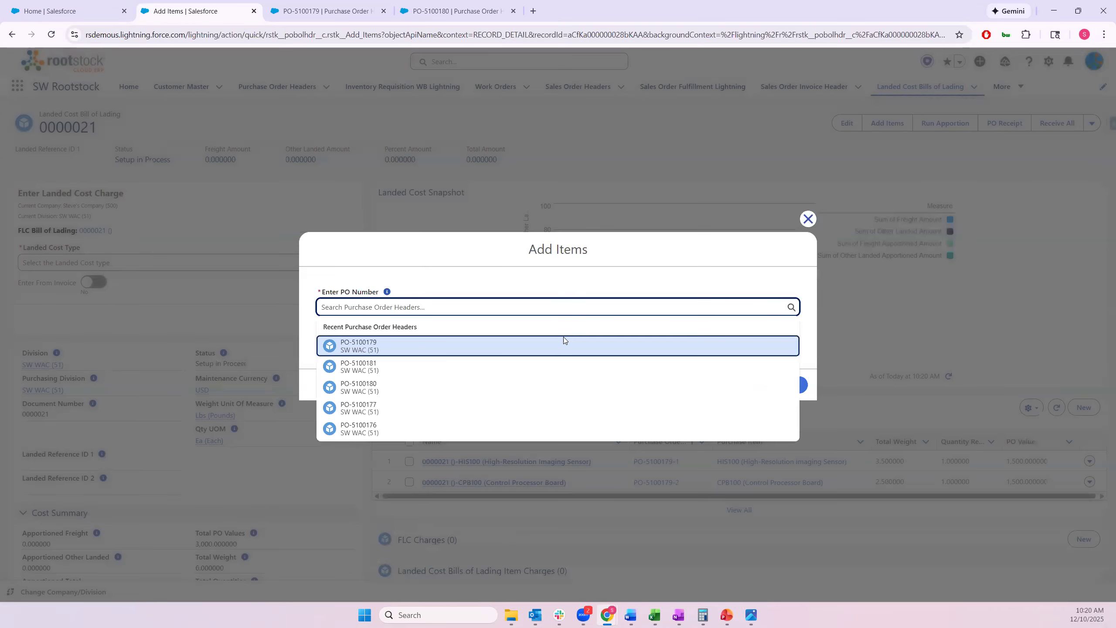
pyautogui.click(571, 386)
pyautogui.click(791, 384)
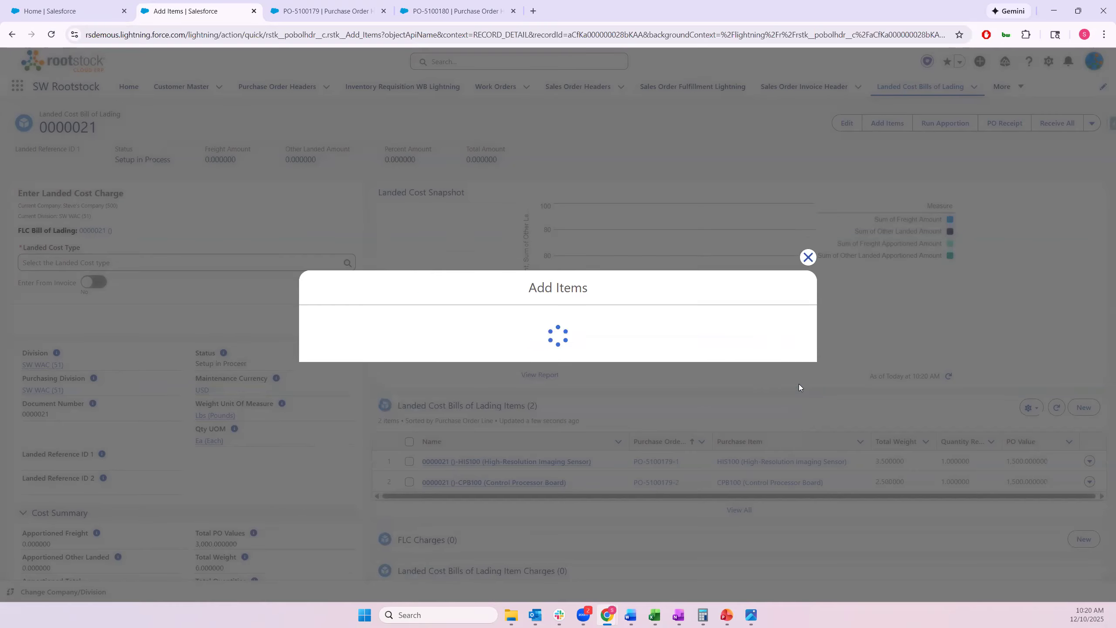
pyautogui.click(779, 359)
pyautogui.click(795, 366)
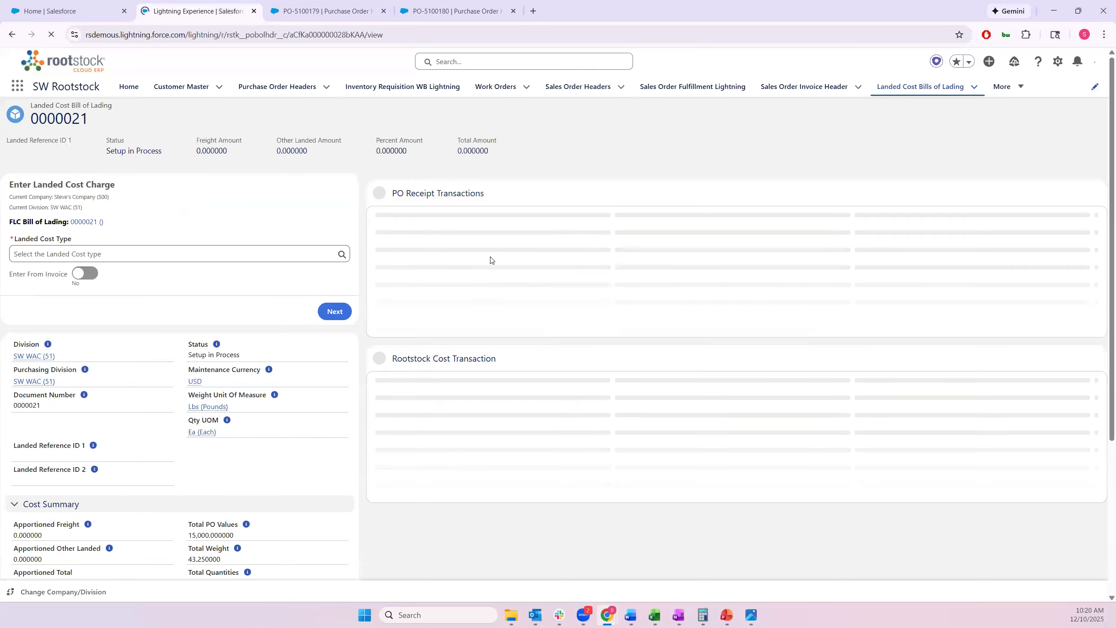
pyautogui.scroll(-2, 496, 262)
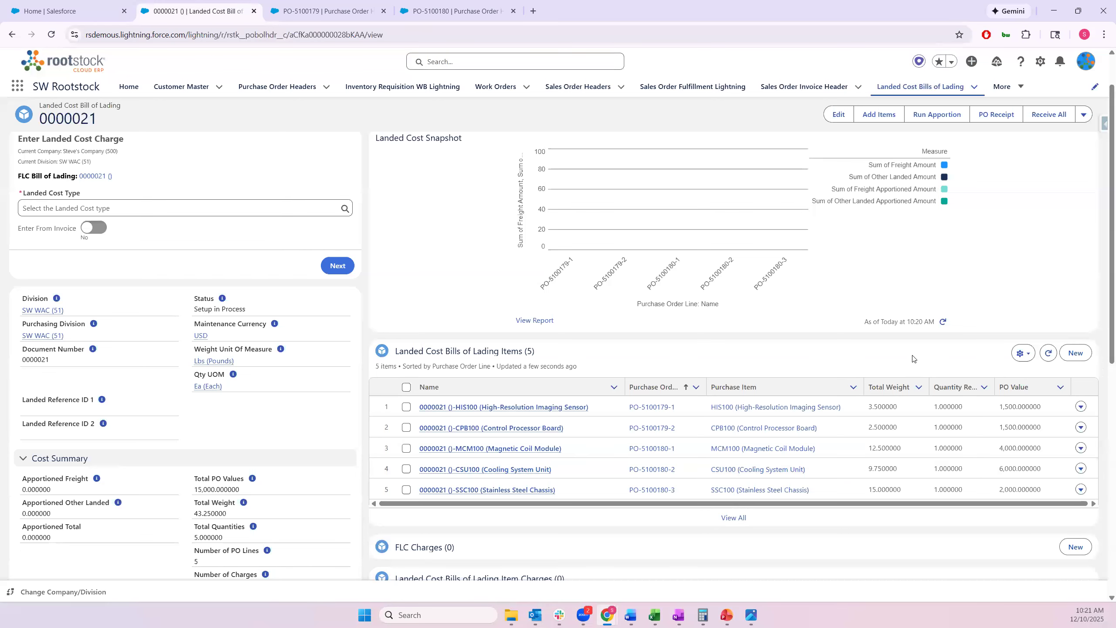
pyautogui.moveTo(898, 377)
pyautogui.mouseDown()
pyautogui.moveTo(905, 361)
pyautogui.moveTo(967, 355)
pyautogui.mouseUp()
pyautogui.moveTo(1020, 384); pyautogui.dragTo(1024, 343)
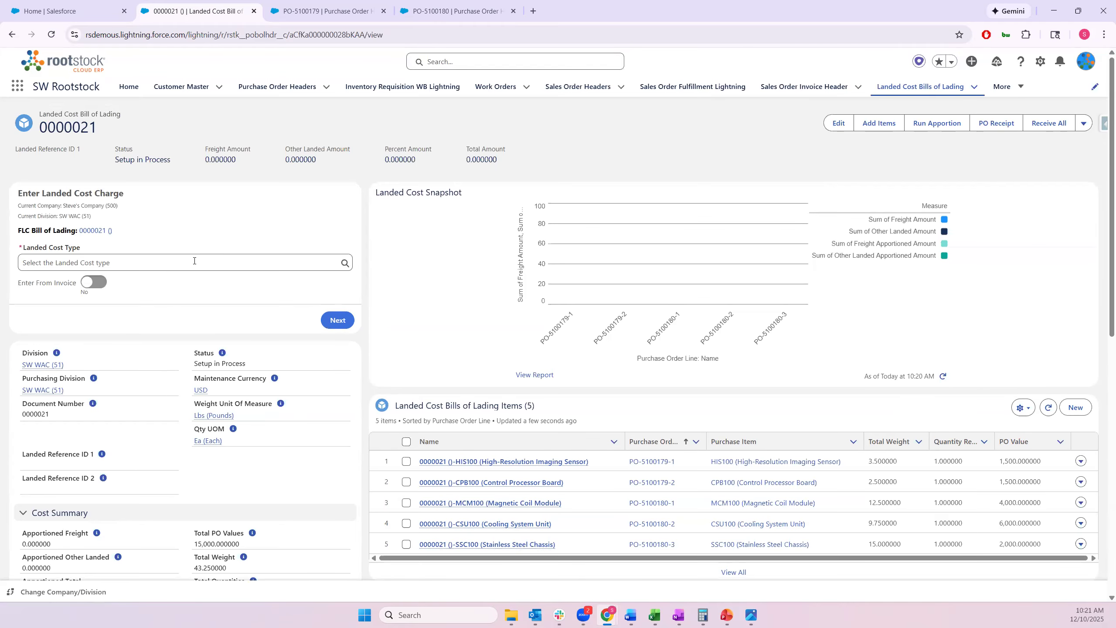
# Enter a 500_FRT Freight Charges charge of USD 1,200.00 manually, apportioned by weight
pyautogui.click(194, 262)
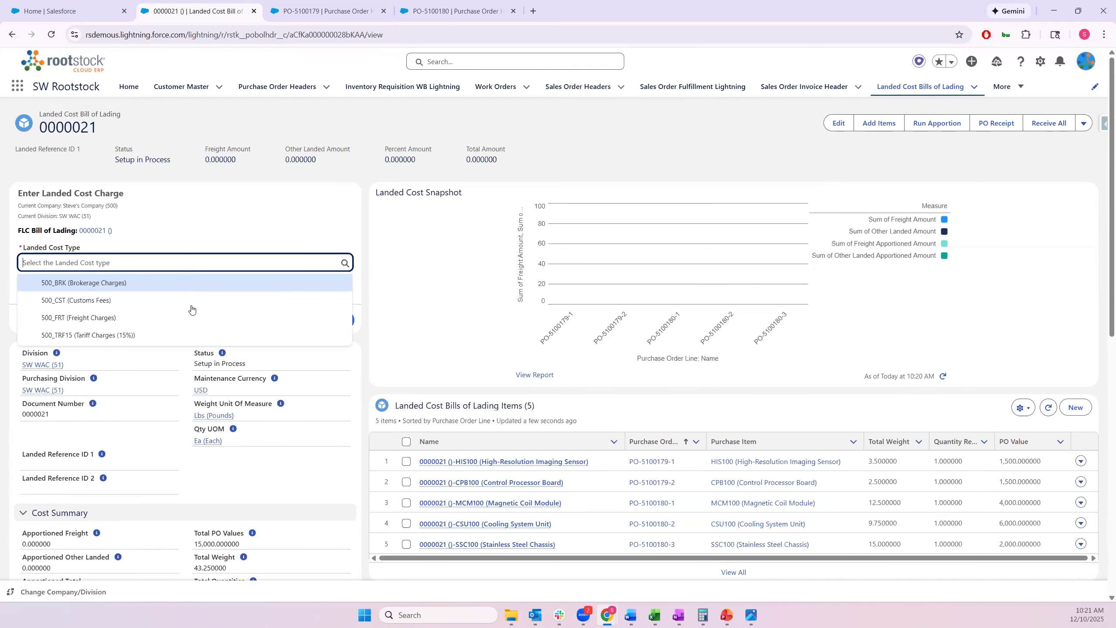
pyautogui.click(193, 318)
pyautogui.click(326, 320)
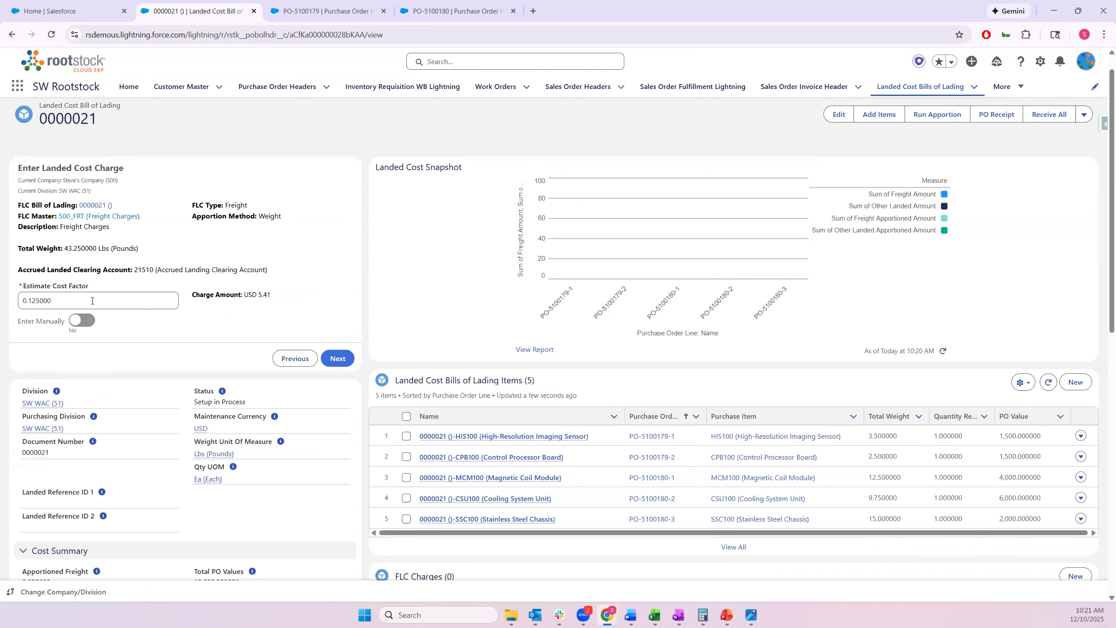
pyautogui.click(88, 319)
pyautogui.click(85, 303)
pyautogui.write('1200')
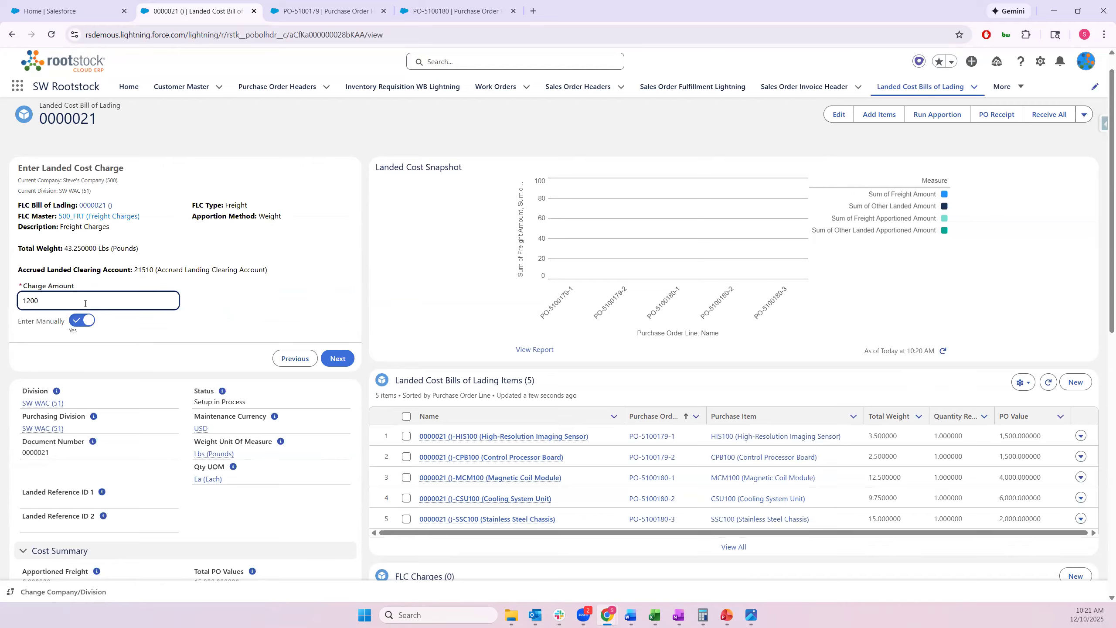
pyautogui.click(282, 313)
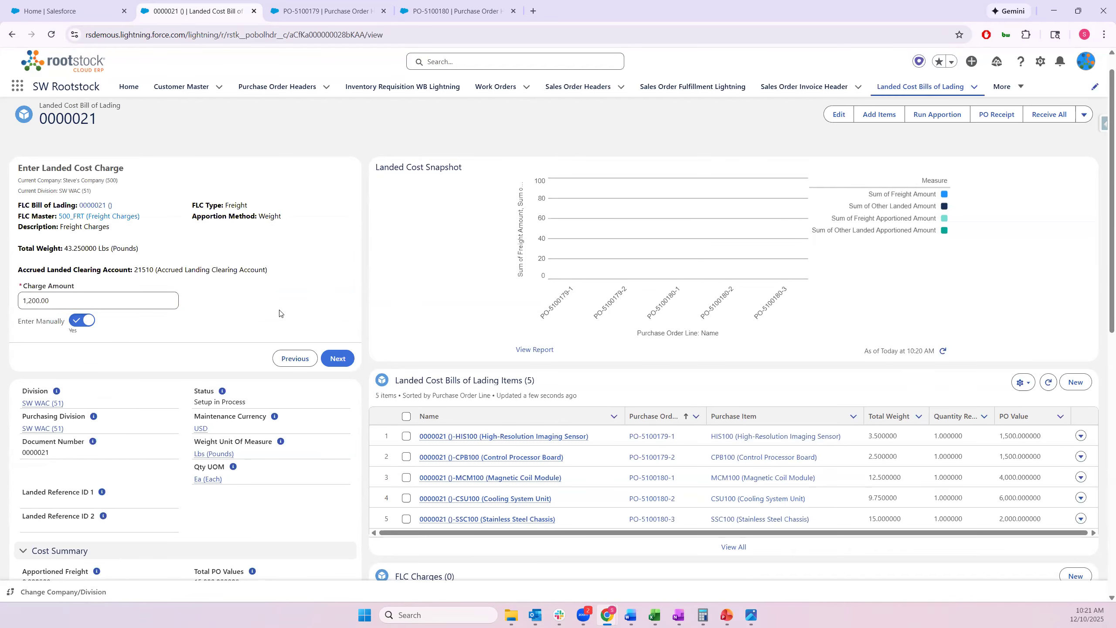
pyautogui.click(335, 357)
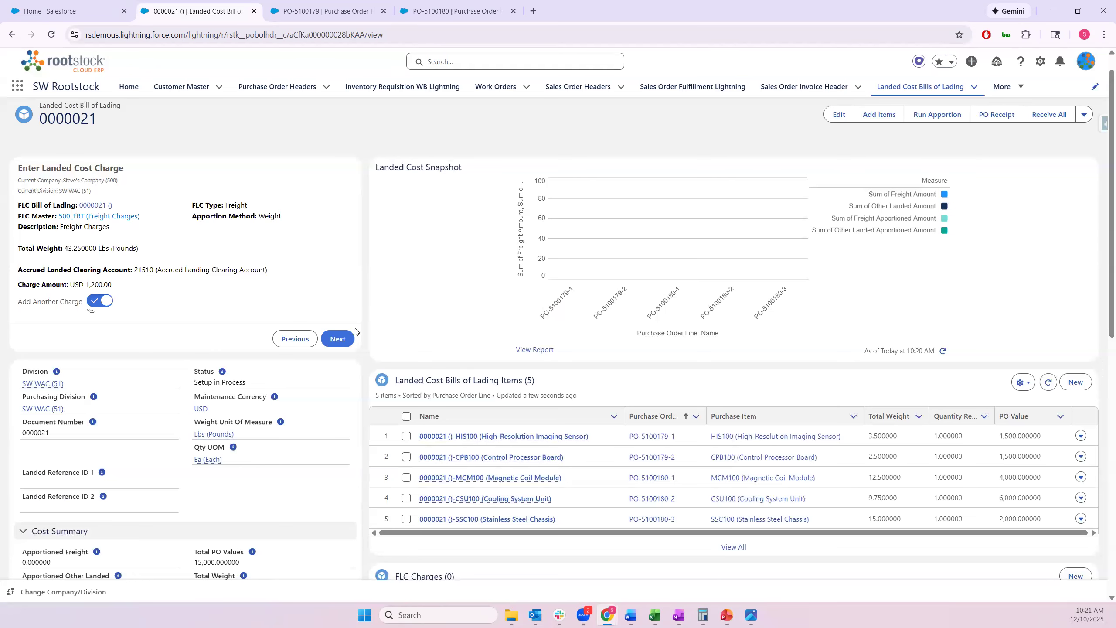
# Save the freight charge, then stage a 500_CST Customs Fees charge at factor 12.5 (USD 540.63)
pyautogui.click(342, 339)
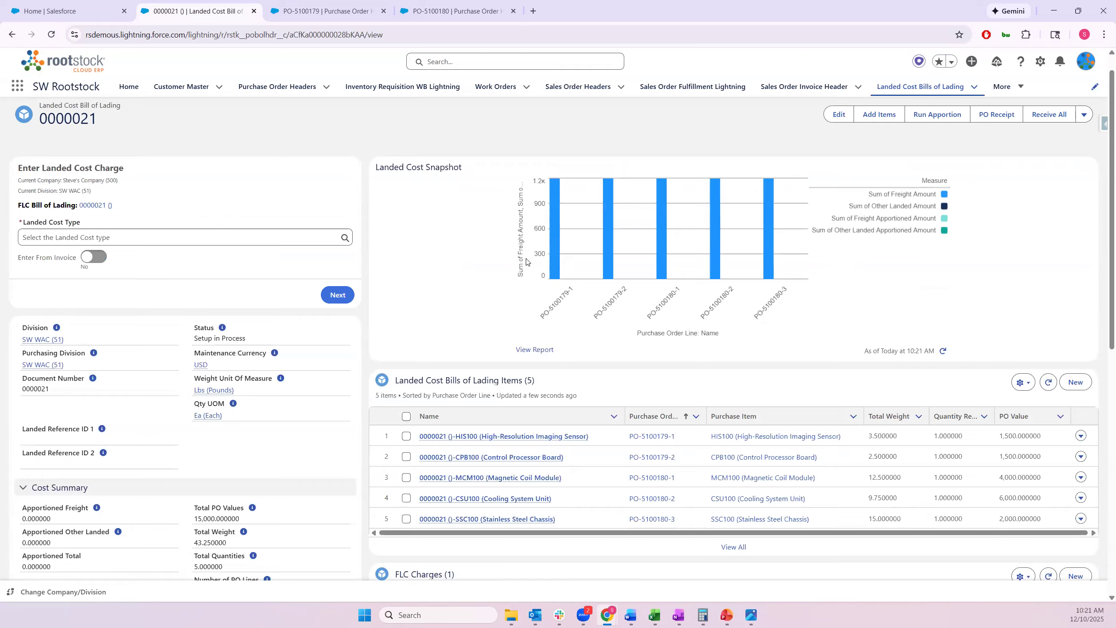
pyautogui.click(217, 239)
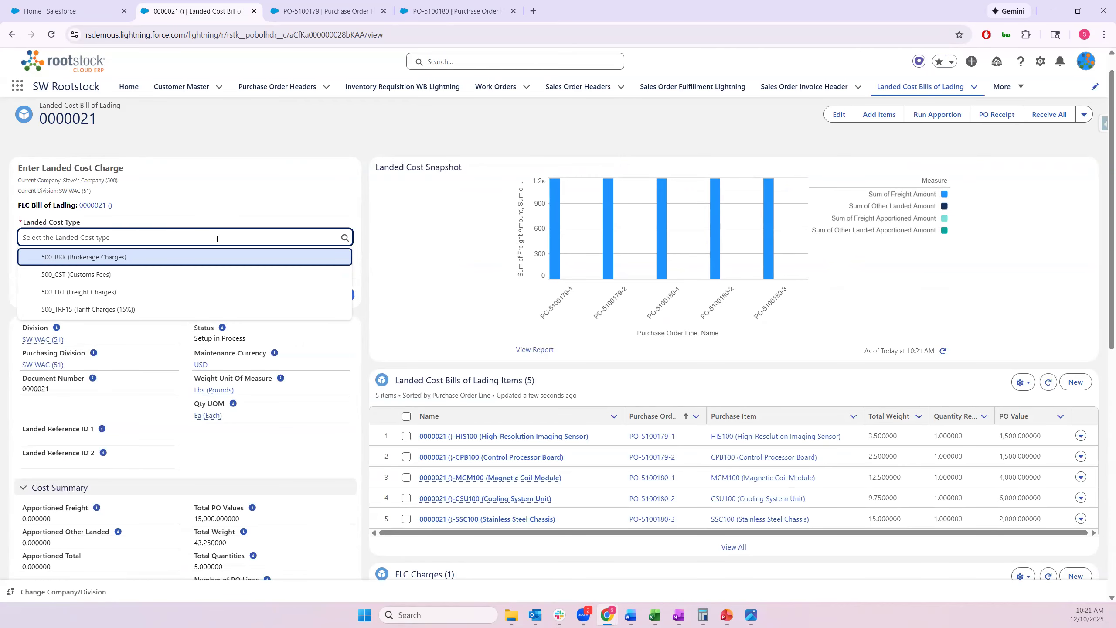
pyautogui.click(211, 274)
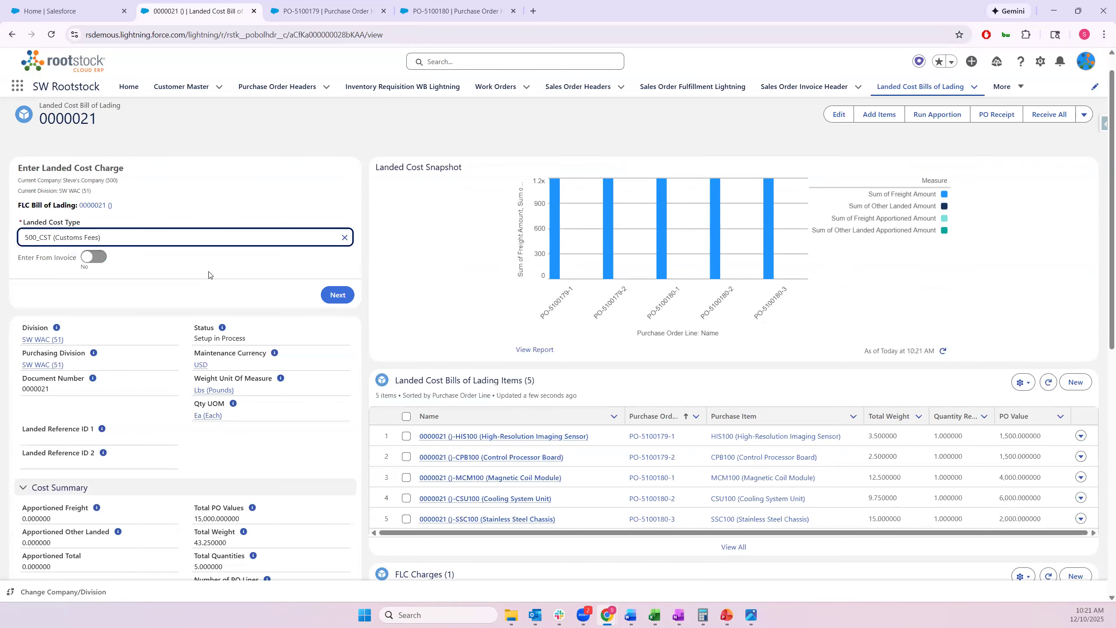
pyautogui.click(337, 294)
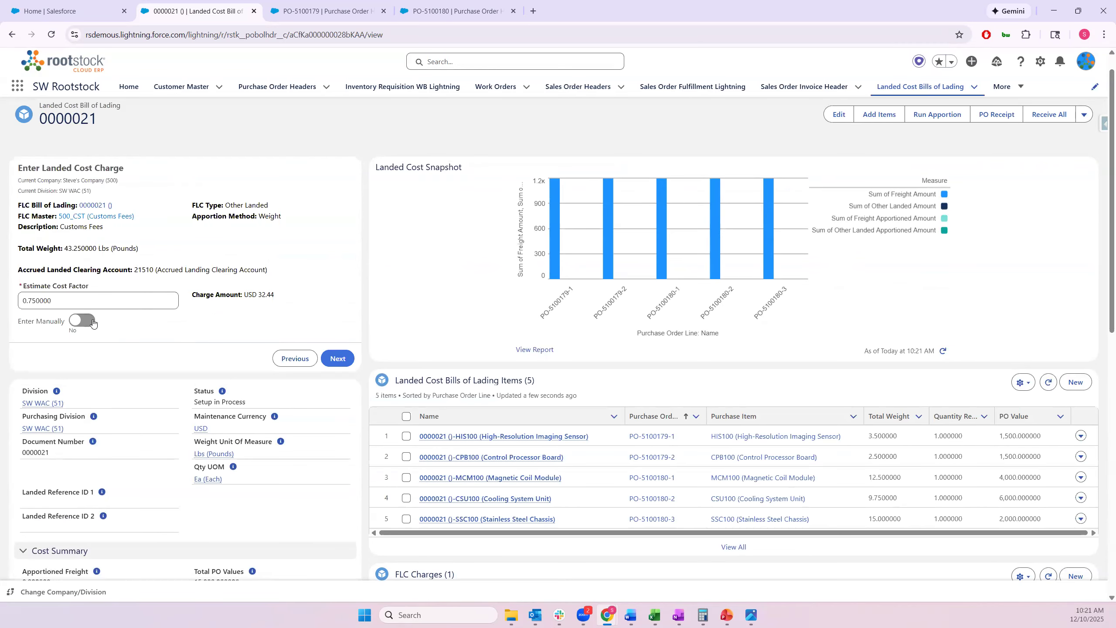
pyautogui.moveTo(85, 300); pyautogui.dragTo(0, 299)
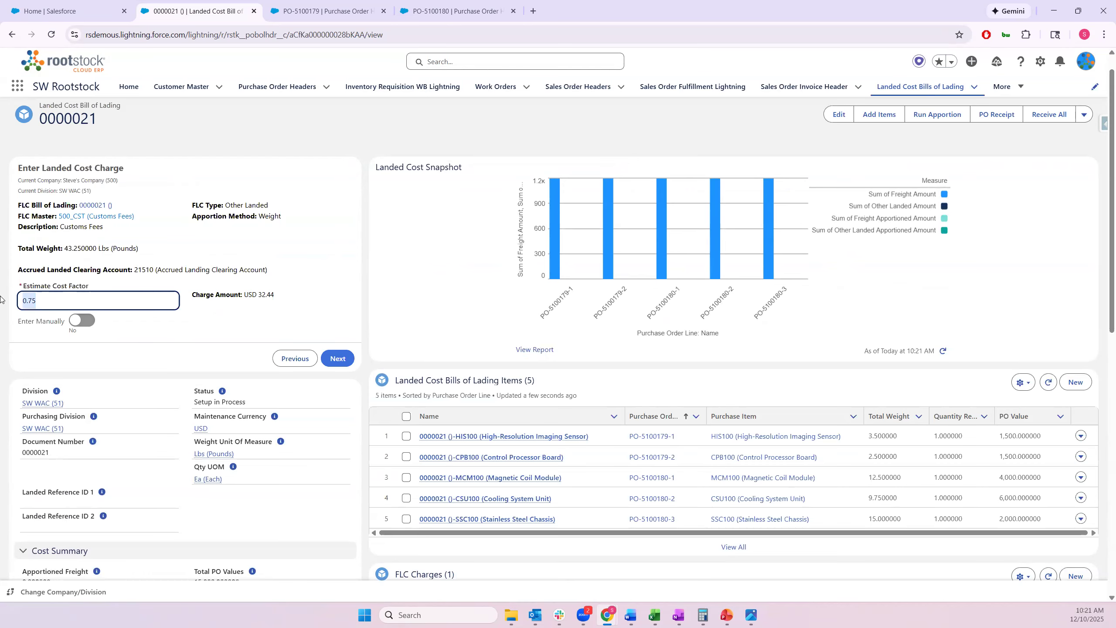
pyautogui.write('12.5')
pyautogui.moveTo(283, 298); pyautogui.dragTo(260, 293)
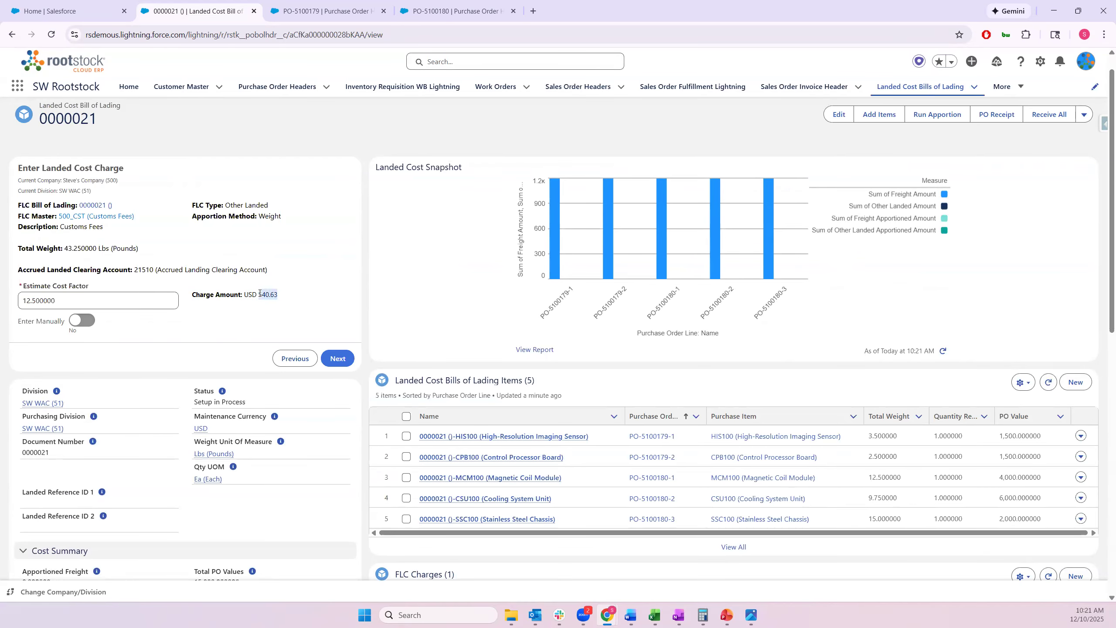
pyautogui.click(339, 359)
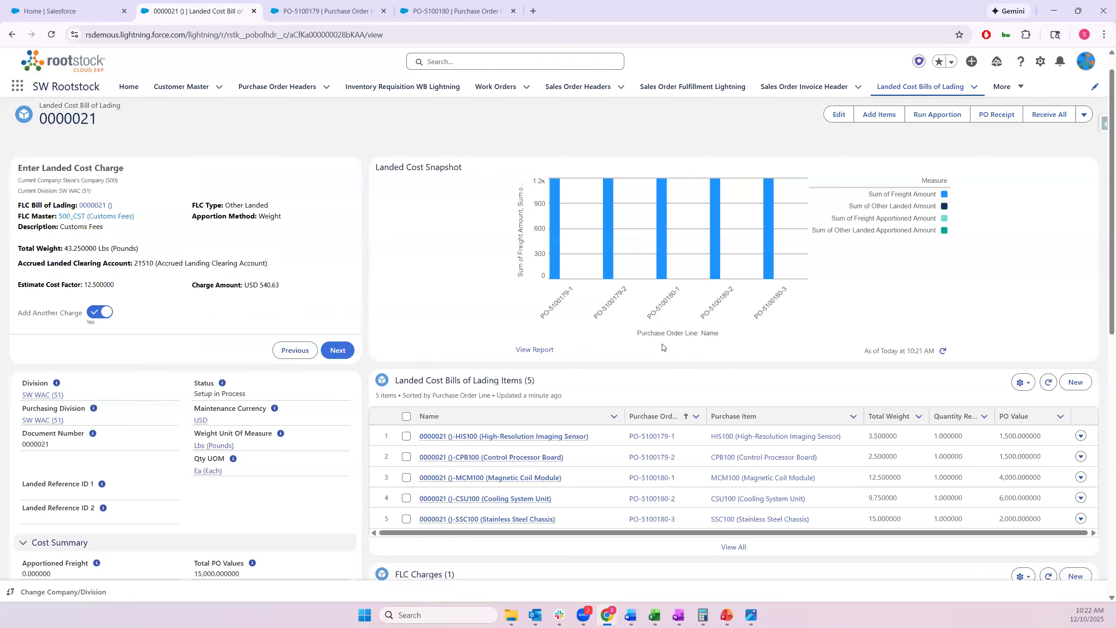
# Confirm the customs charge and add a 500_TRF15 Tariff Charges (15%) charge of USD 2,250.00 at factor 0.15
pyautogui.click(337, 351)
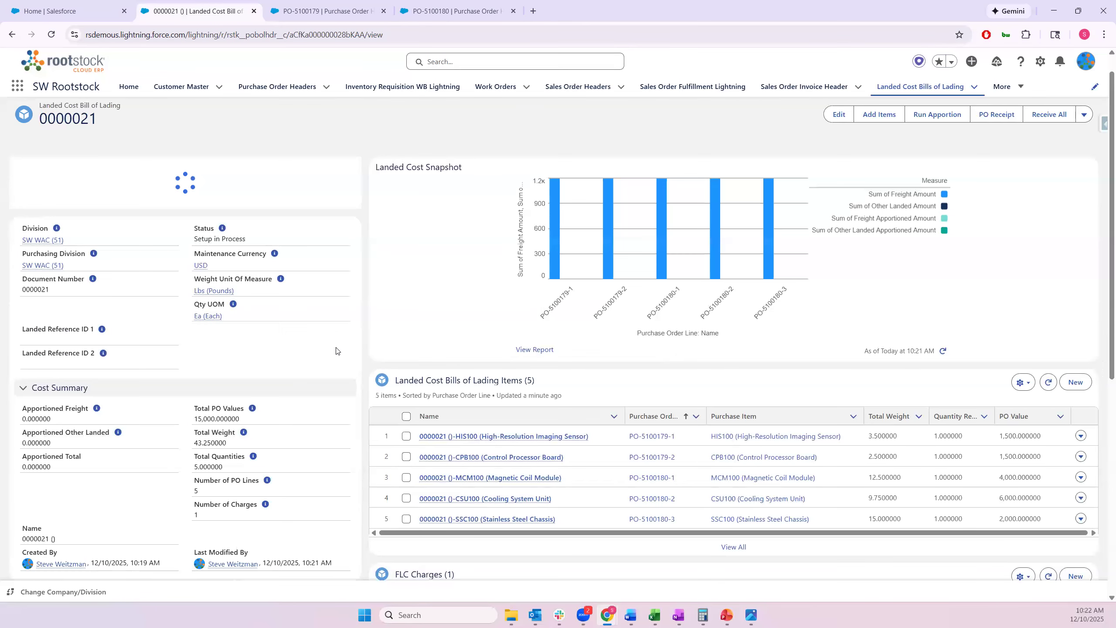
pyautogui.click(944, 352)
pyautogui.click(268, 238)
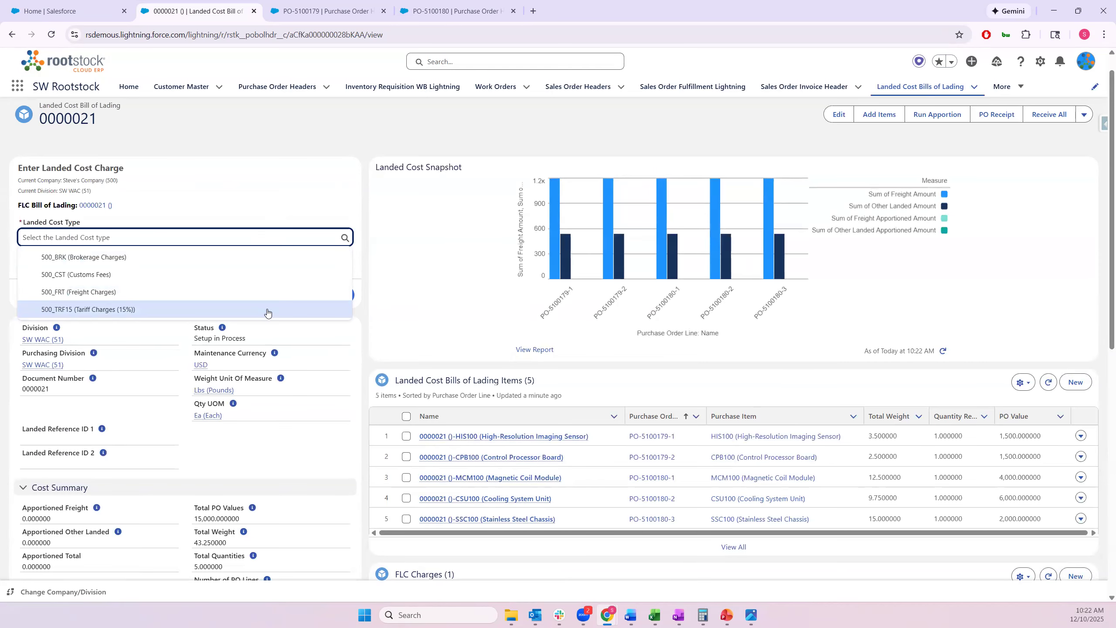
pyautogui.click(268, 310)
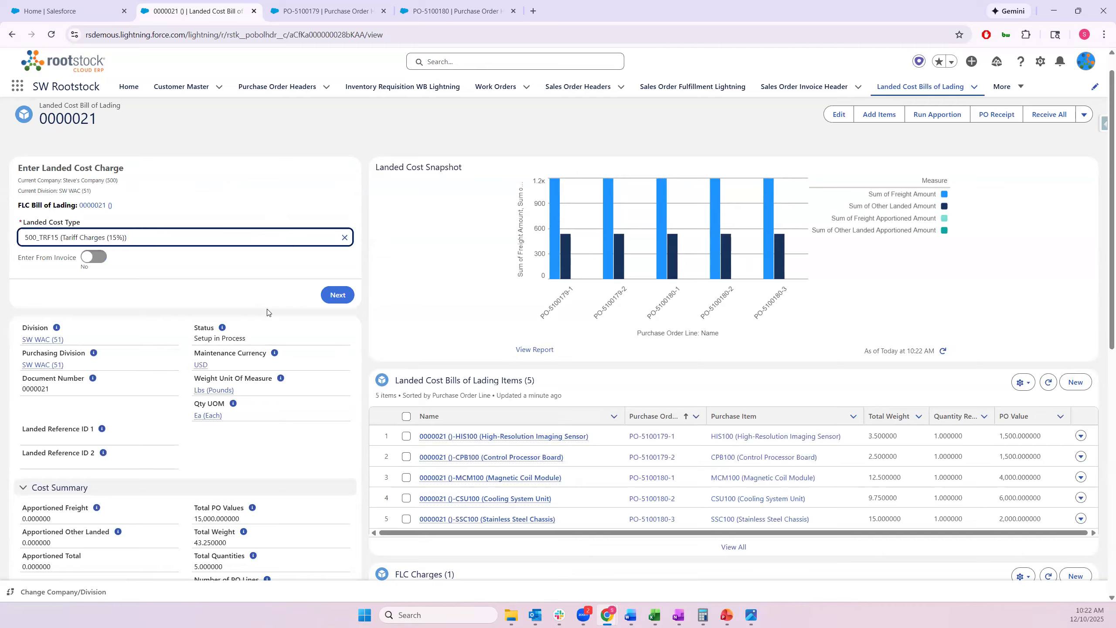
pyautogui.click(332, 295)
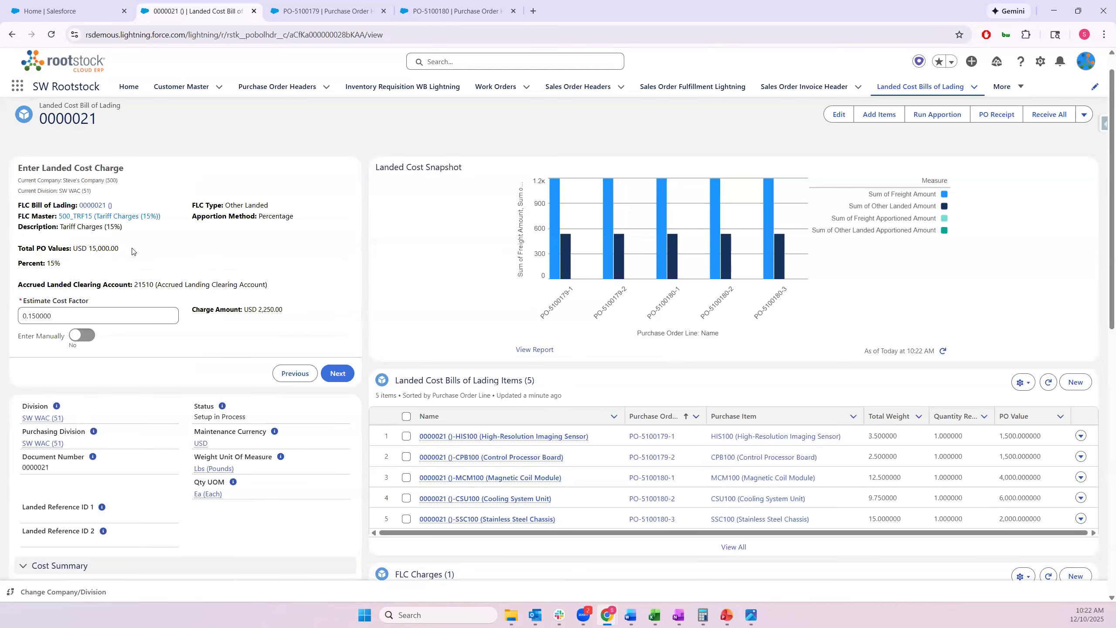
pyautogui.moveTo(119, 248); pyautogui.dragTo(90, 249)
pyautogui.moveTo(54, 316); pyautogui.dragTo(14, 317)
pyautogui.moveTo(284, 309); pyautogui.dragTo(257, 311)
pyautogui.click(333, 372)
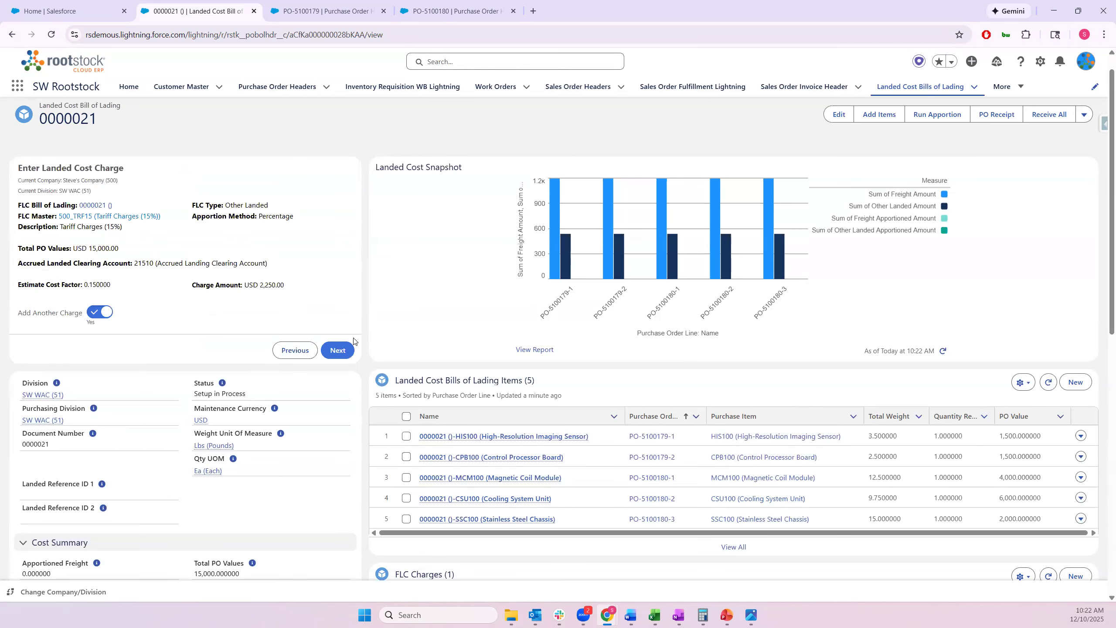
pyautogui.click(339, 351)
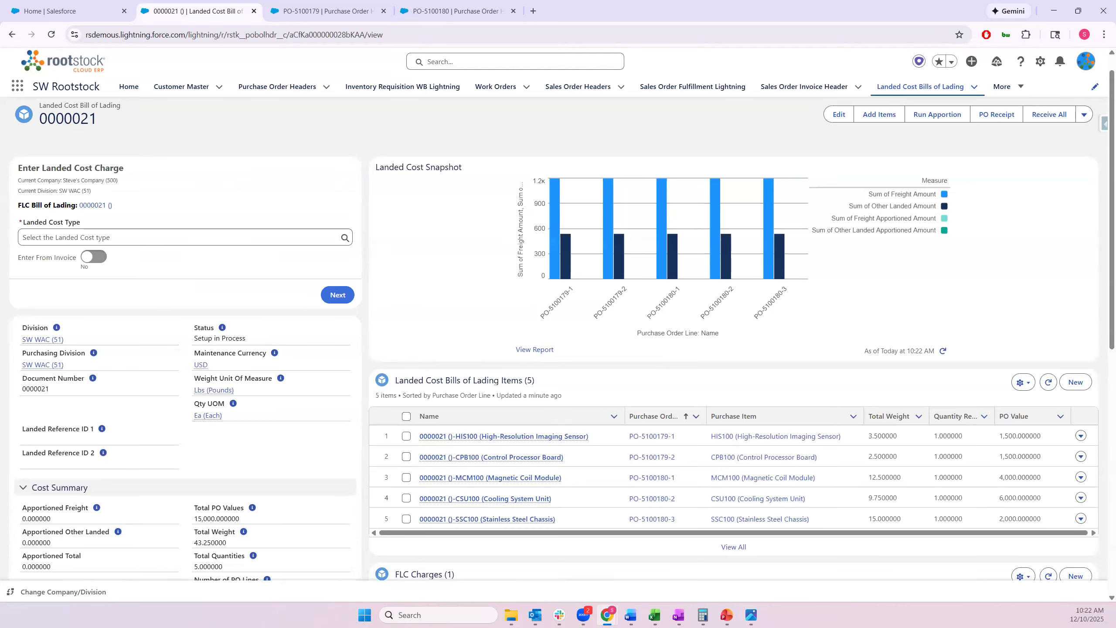
# Refresh the Landed Cost Snapshot chart and run apportionment on bill 0000021
pyautogui.click(944, 350)
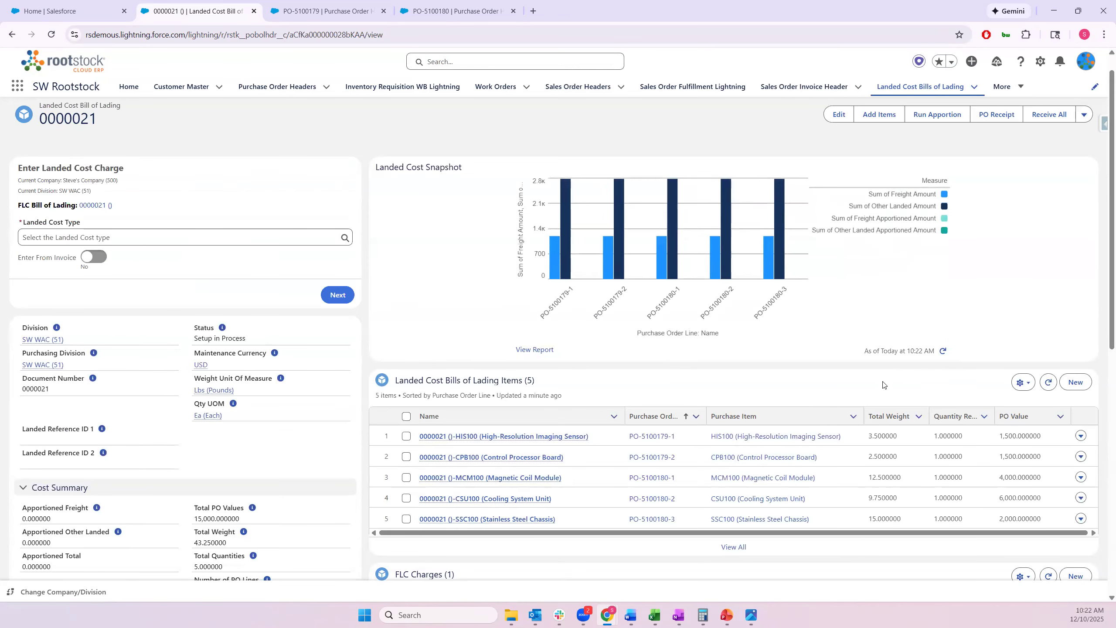
pyautogui.click(946, 120)
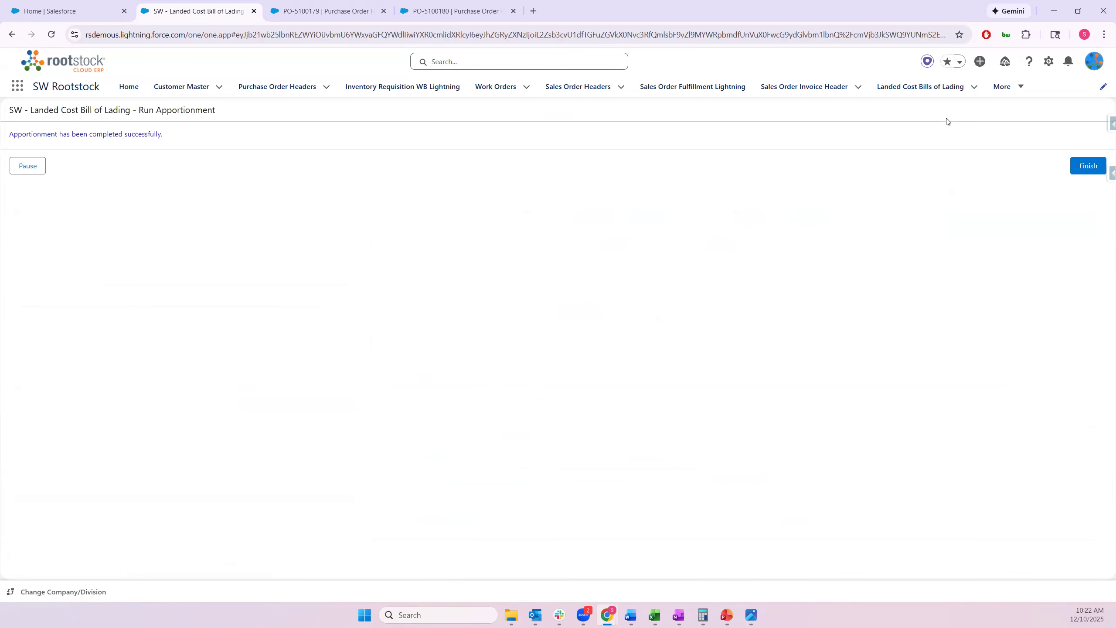
# Finish apportionment, review the 3,990.63 of FLC and item charges, and copy the CPB100 item name
pyautogui.click(1079, 170)
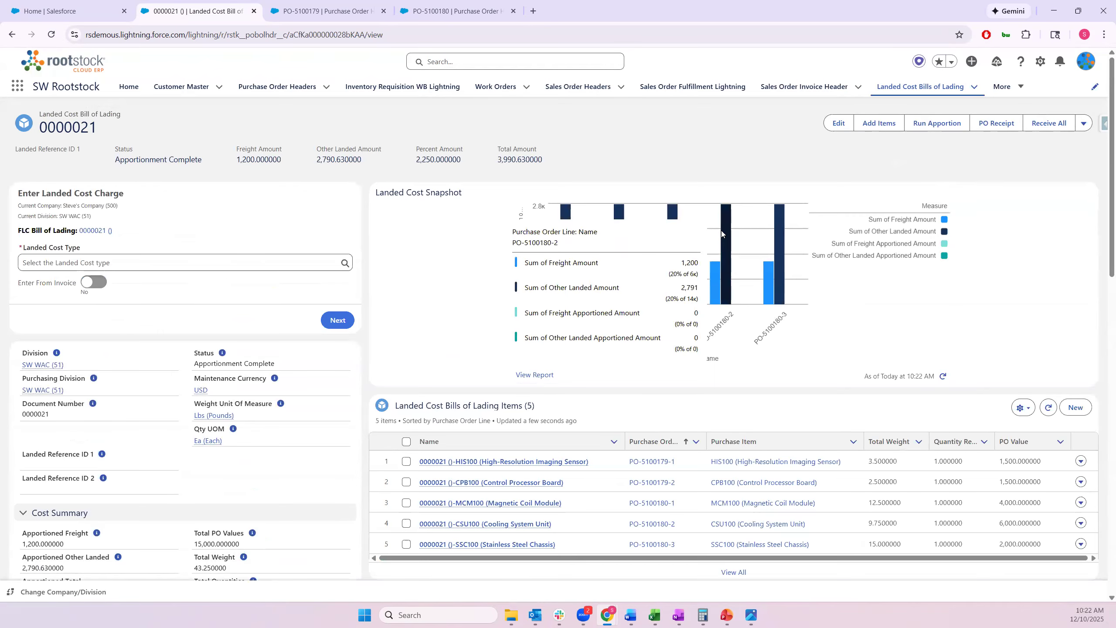
pyautogui.scroll(-5, 721, 232)
pyautogui.scroll(-4, 721, 236)
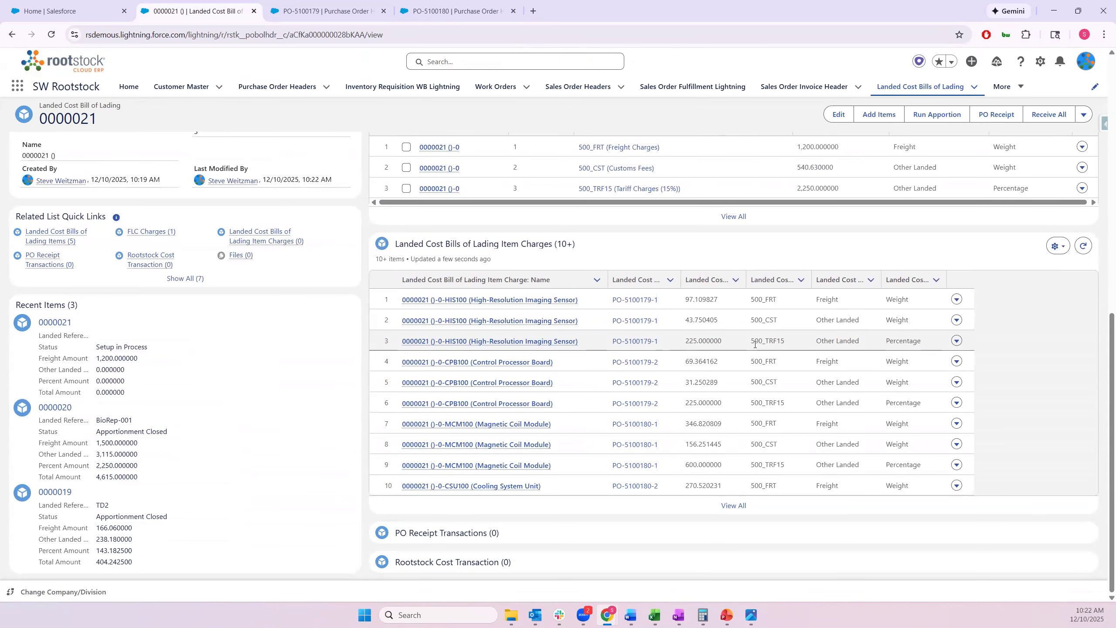
pyautogui.scroll(6, 755, 345)
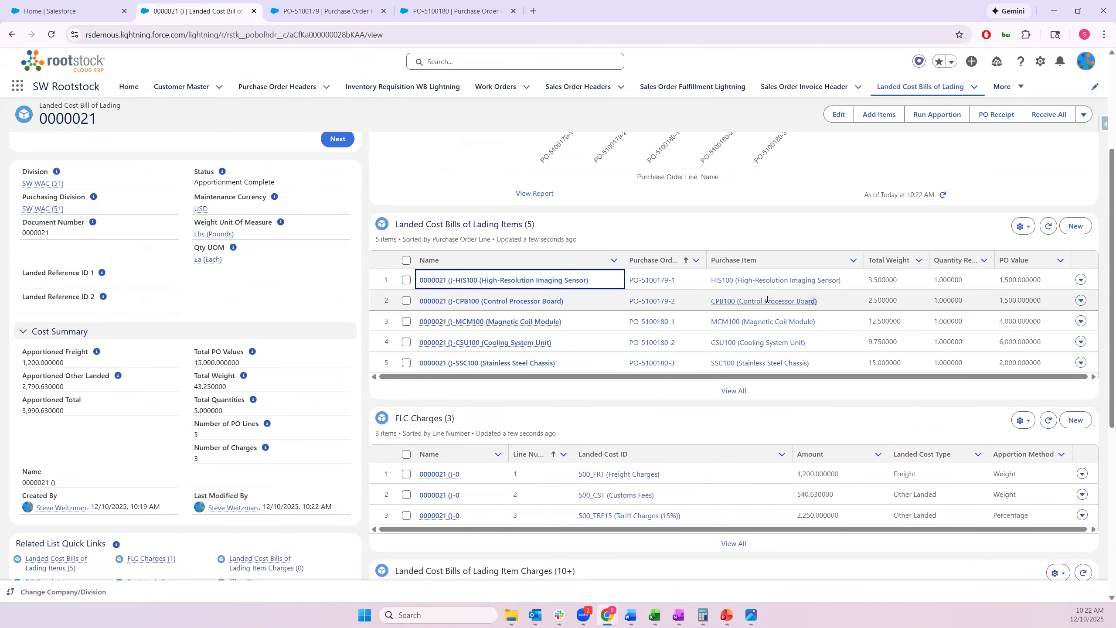
pyautogui.moveTo(833, 302); pyautogui.dragTo(711, 306)
pyautogui.hotkey('ctrl', 'c')
pyautogui.hotkey('ctrl', '1')
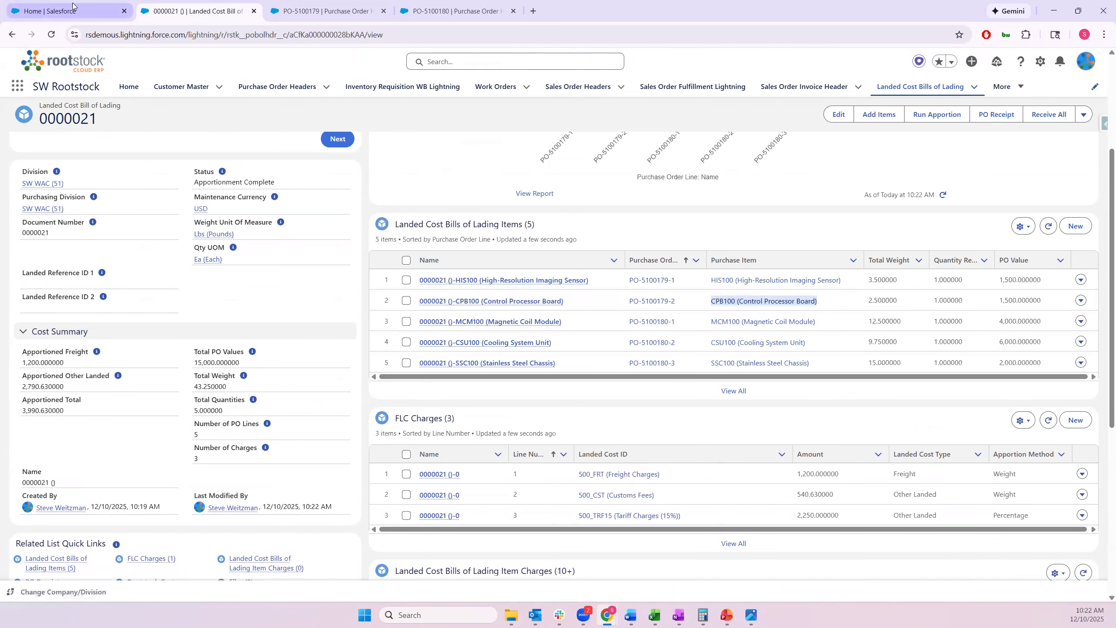
# Look up CPB100 in the Home PO Receipt panel and pick PO line PO-5100179-2
pyautogui.scroll(15, 717, 263)
pyautogui.click(901, 366)
pyautogui.hotkey('ctrl', 'v')
pyautogui.click(856, 391)
pyautogui.click(1074, 457)
pyautogui.click(1075, 313)
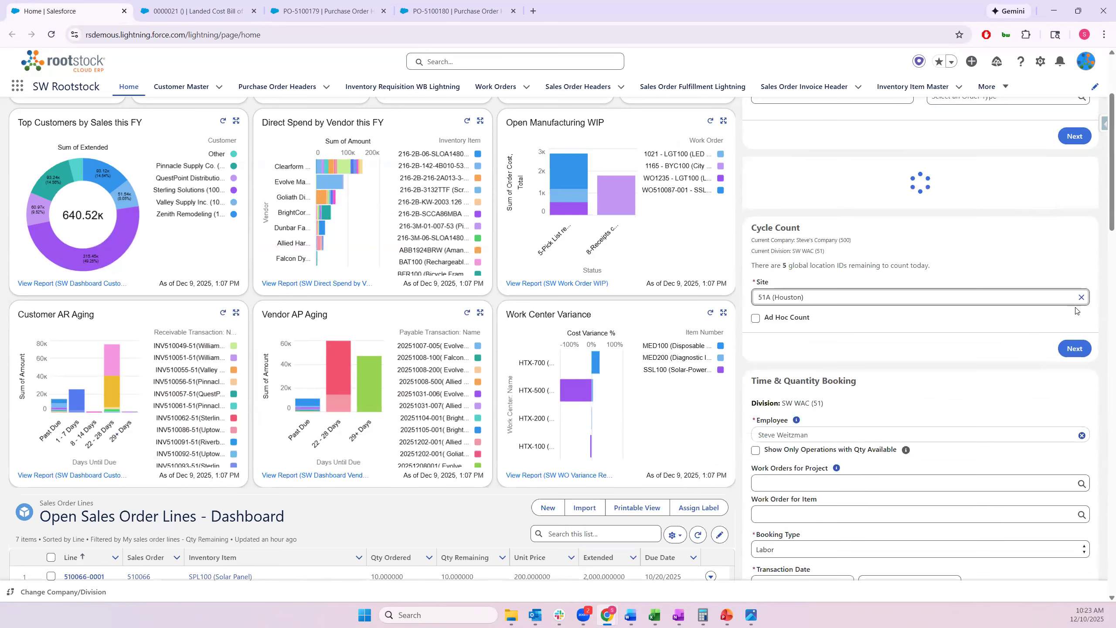
pyautogui.click(818, 392)
pyautogui.write('20251')
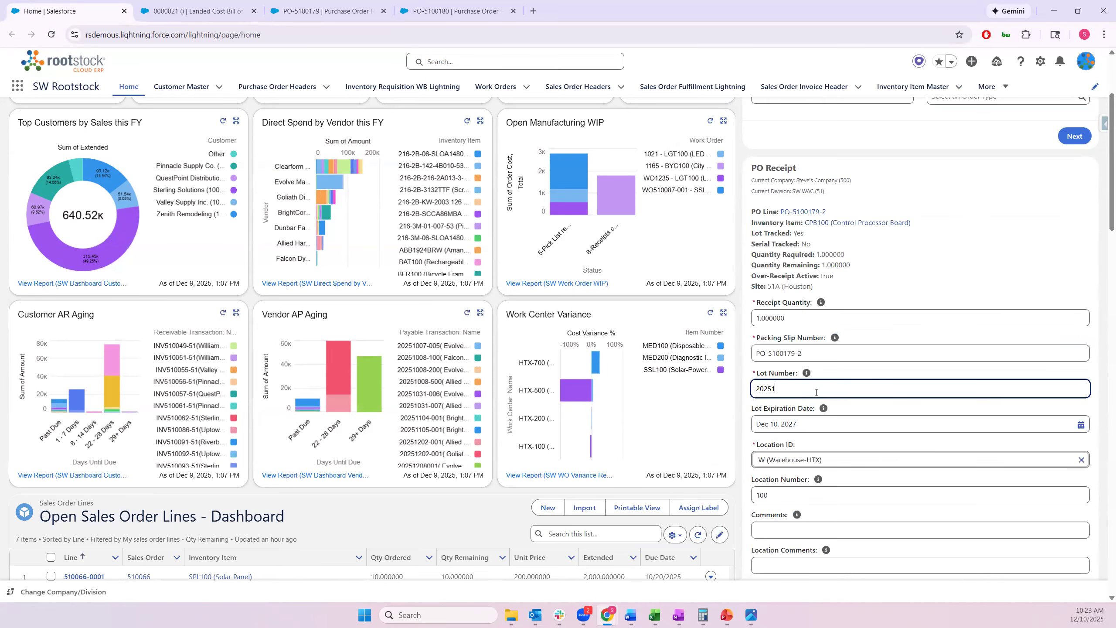
pyautogui.write('21001')
pyautogui.scroll(-1, 1015, 519)
pyautogui.scroll(-10, 1015, 519)
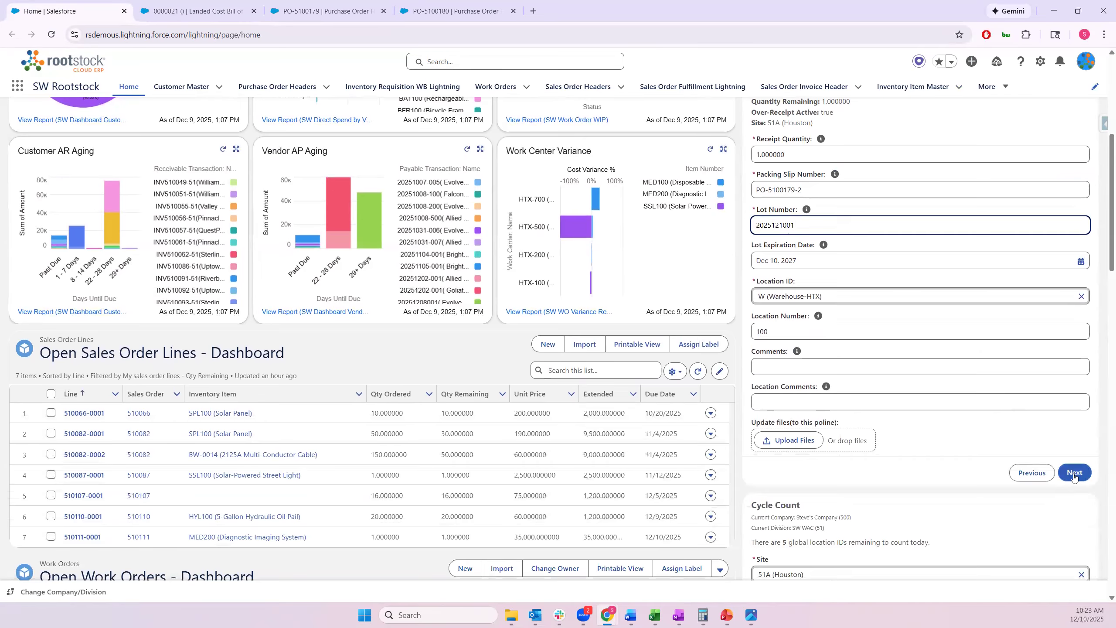
pyautogui.scroll(6, 974, 332)
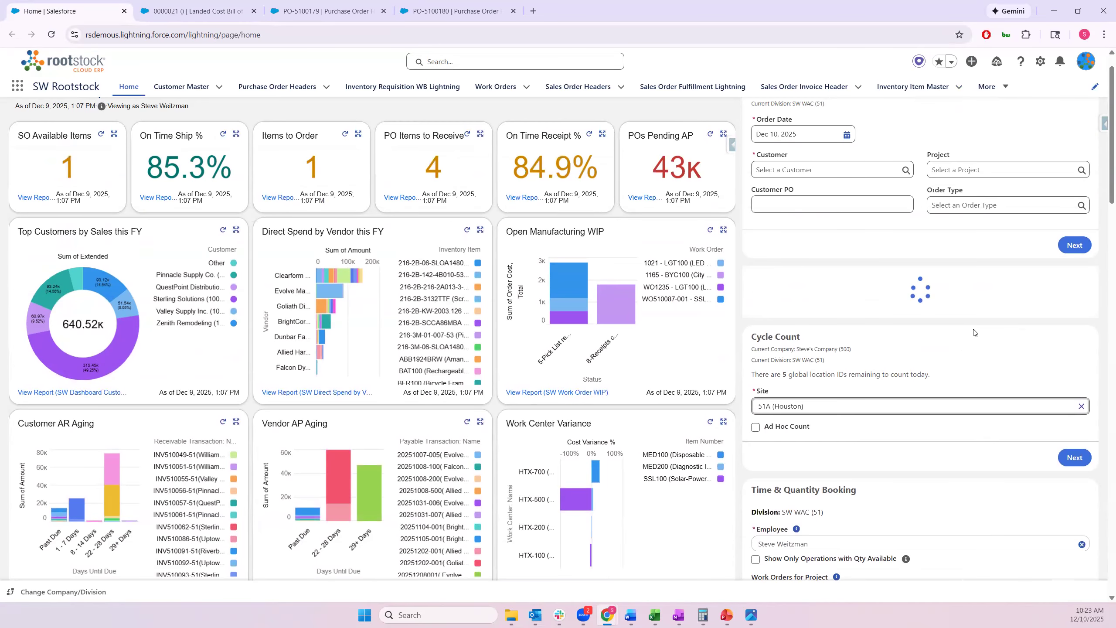
pyautogui.scroll(-2, 974, 333)
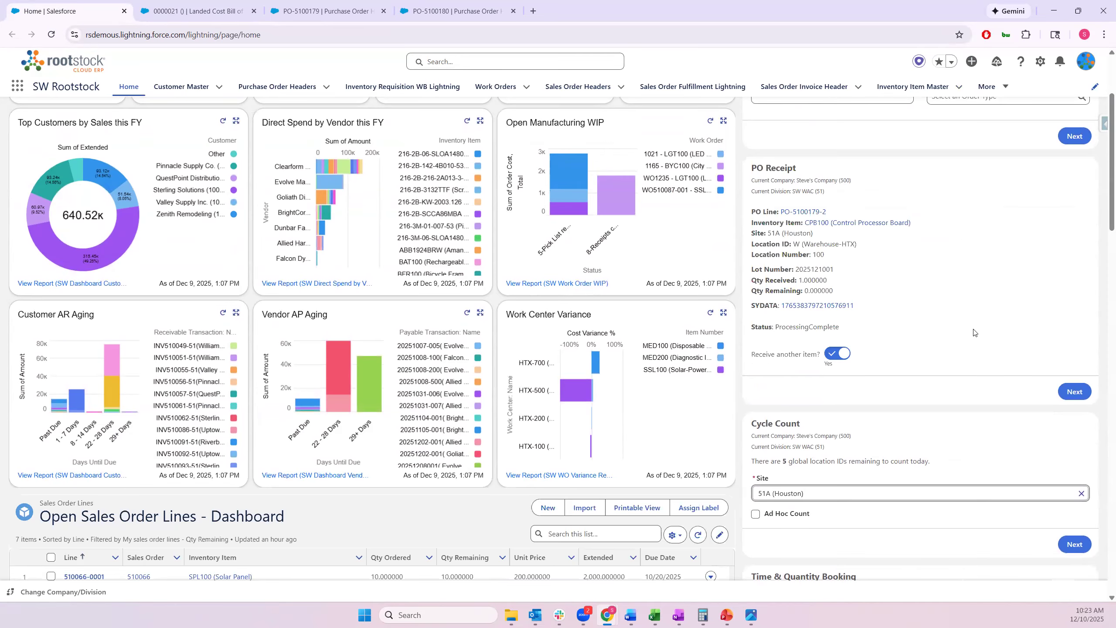
# Open the CPB100 Control Processor Board item and compare PO Price 1,500 against Average Cost 1,825.614451
pyautogui.click(857, 227)
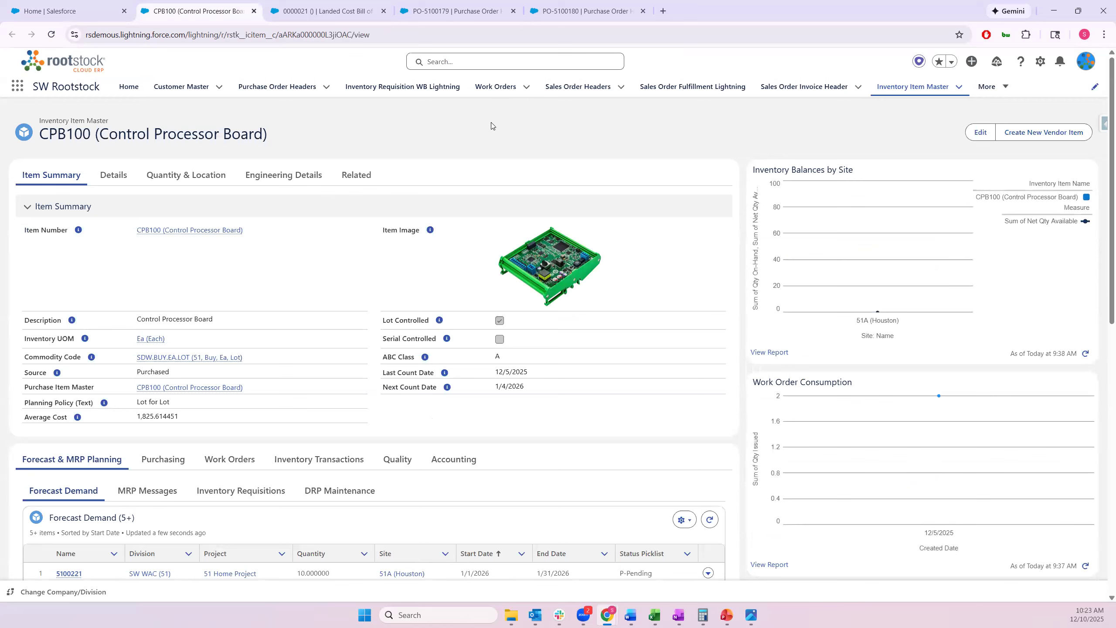
pyautogui.moveTo(181, 416); pyautogui.dragTo(221, 415)
pyautogui.click(167, 458)
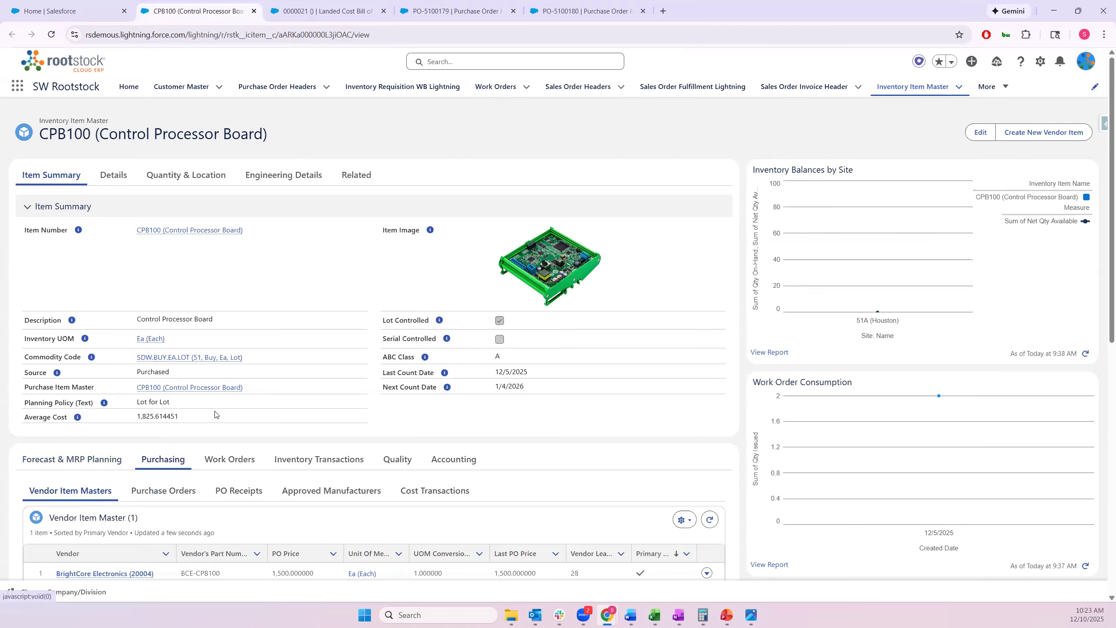
pyautogui.scroll(-2, 215, 414)
pyautogui.hotkey('ctrl', '2')
pyautogui.moveTo(275, 473); pyautogui.dragTo(318, 472)
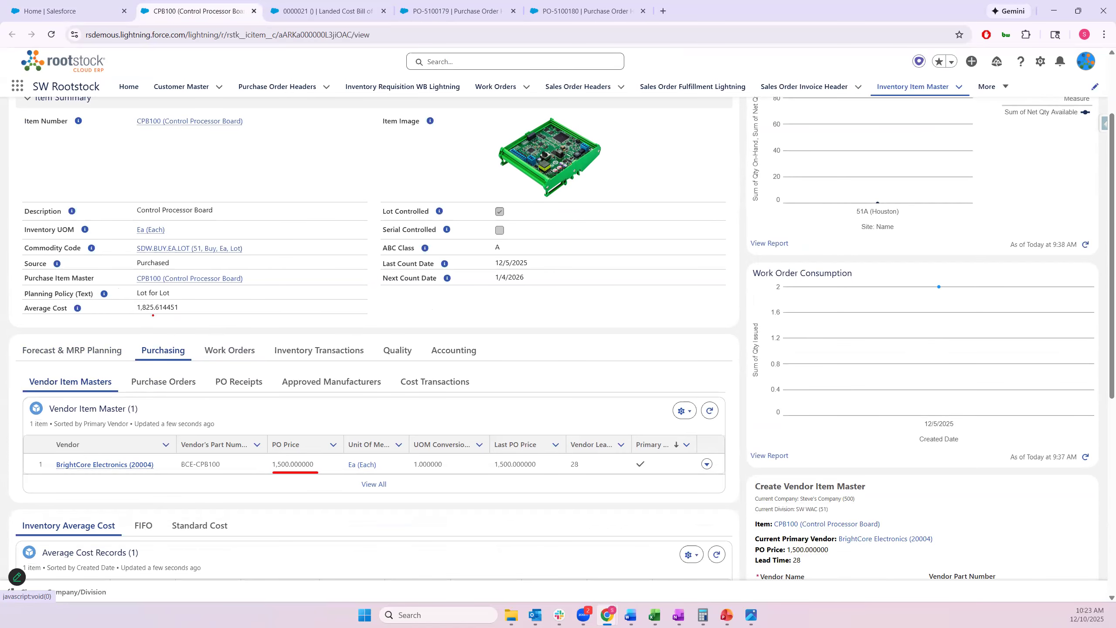
pyautogui.moveTo(137, 315); pyautogui.dragTo(186, 314)
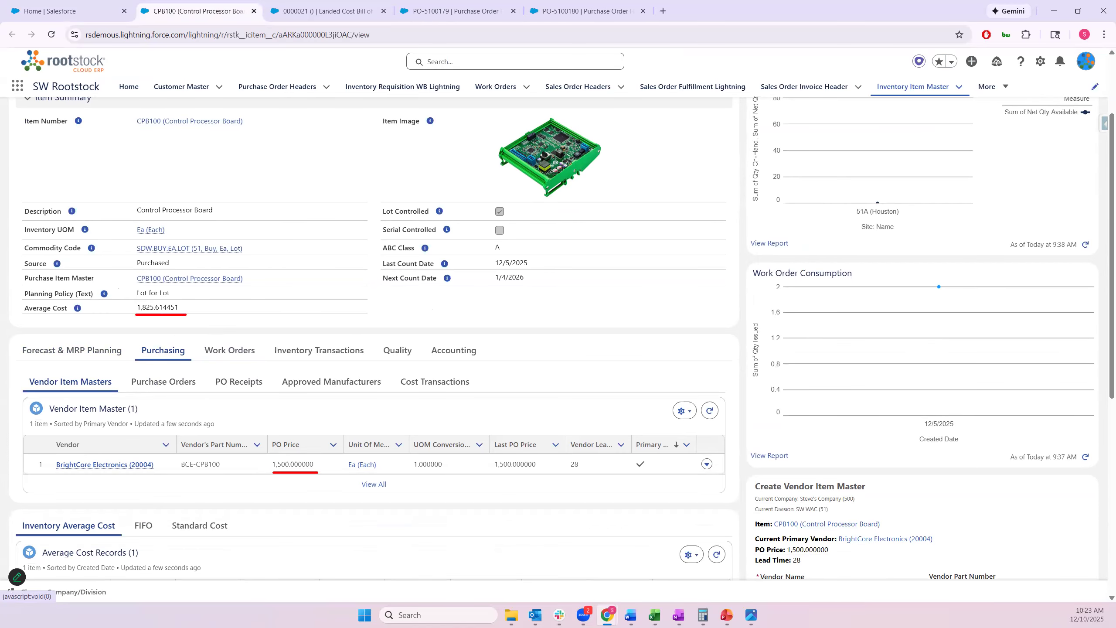